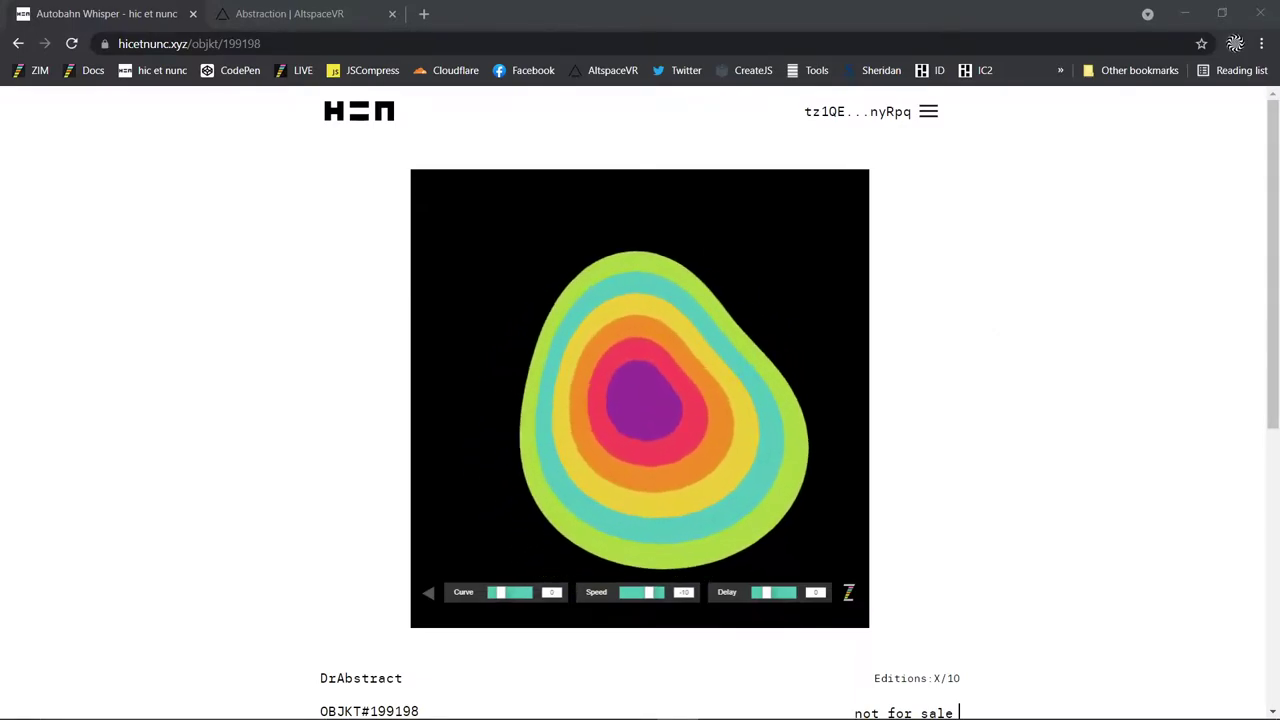
- Open the swap form for OBJKT#199198 and enter an OBJKT amount of 5
{"action": "scroll", "coordinate": [986, 331], "scroll_direction": "down", "scroll_amount": 1}
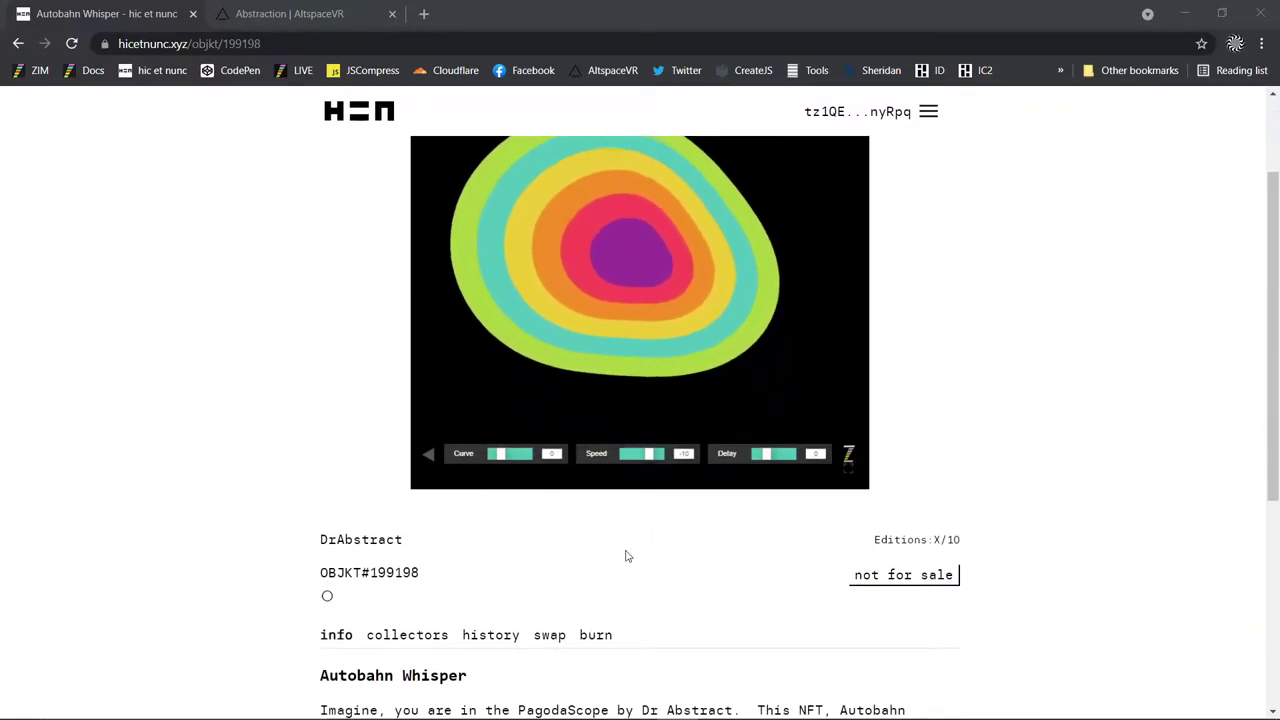
{"action": "scroll", "coordinate": [626, 556], "scroll_direction": "down", "scroll_amount": 1}
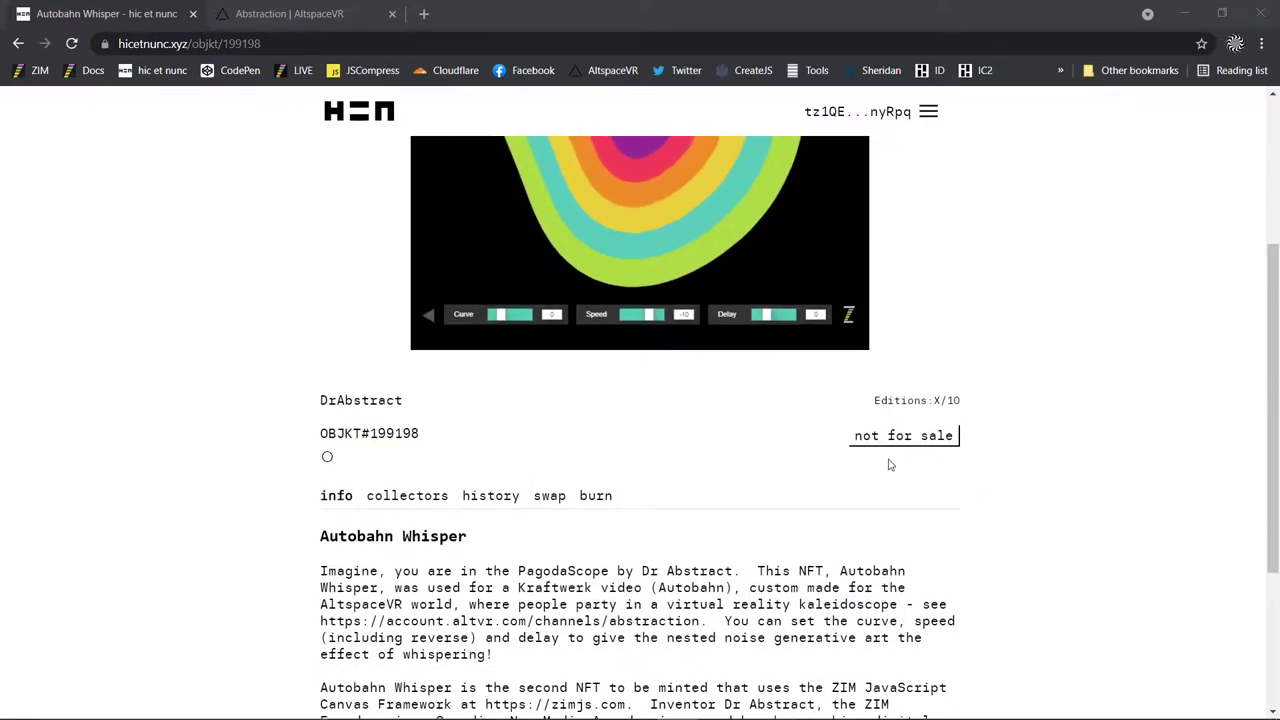
{"action": "scroll", "coordinate": [890, 464], "scroll_direction": "up", "scroll_amount": 2}
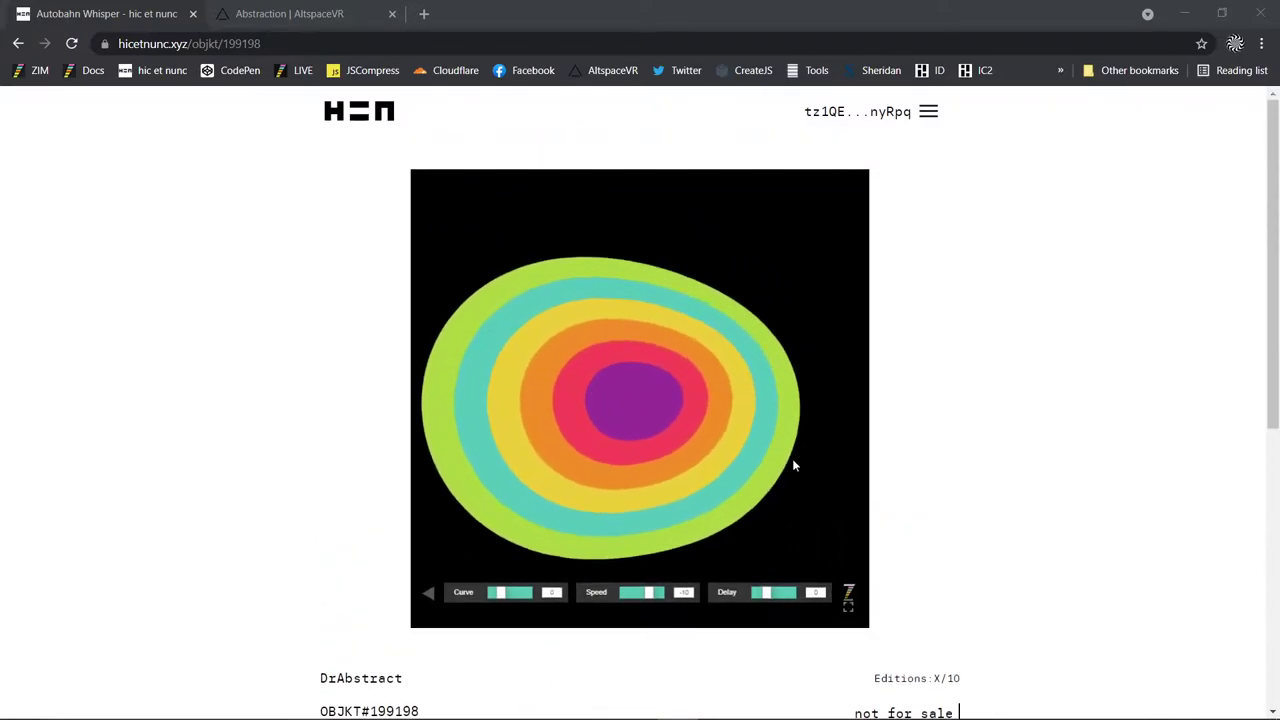
{"action": "scroll", "coordinate": [793, 465], "scroll_direction": "down", "scroll_amount": 2}
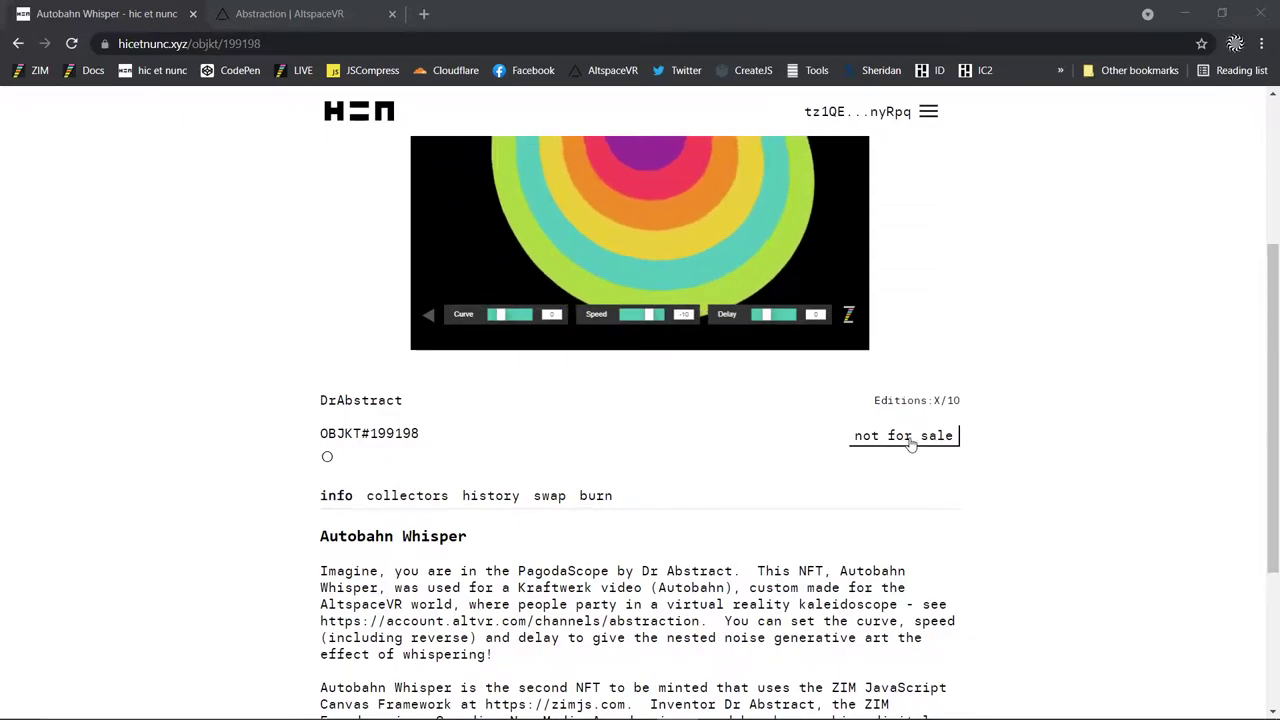
{"action": "left_click", "coordinate": [551, 498]}
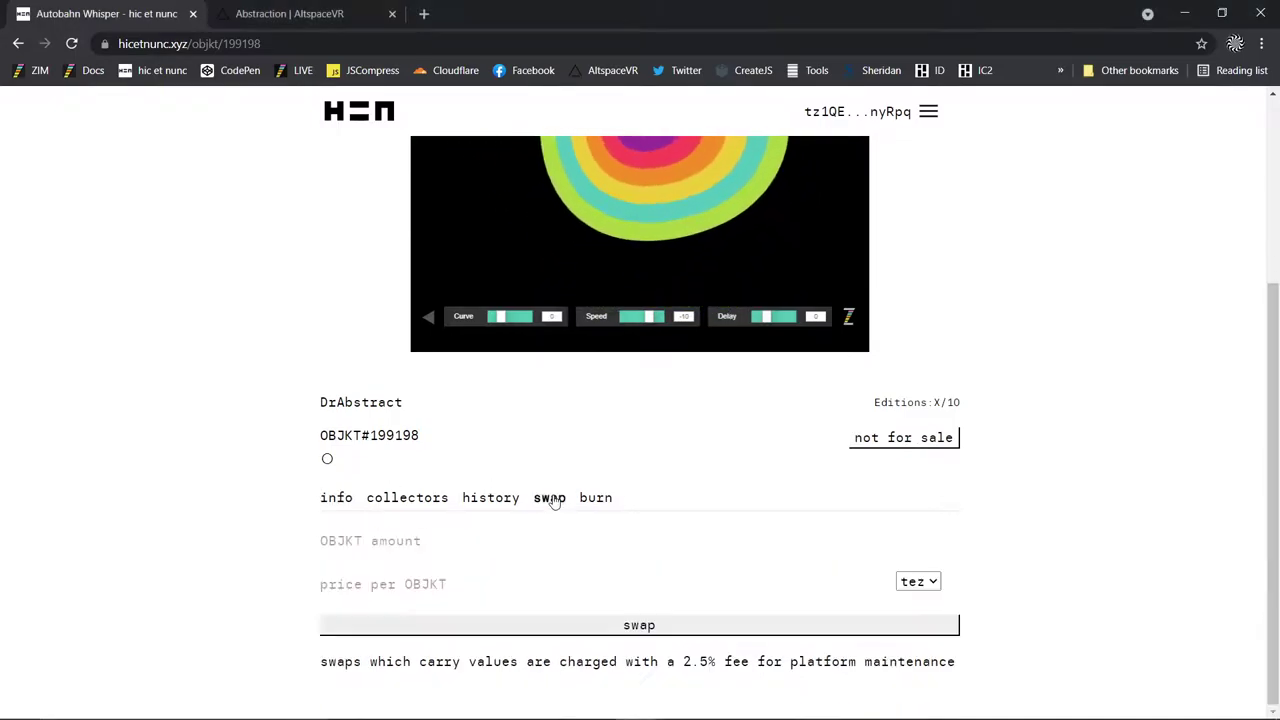
{"action": "left_click", "coordinate": [414, 543]}
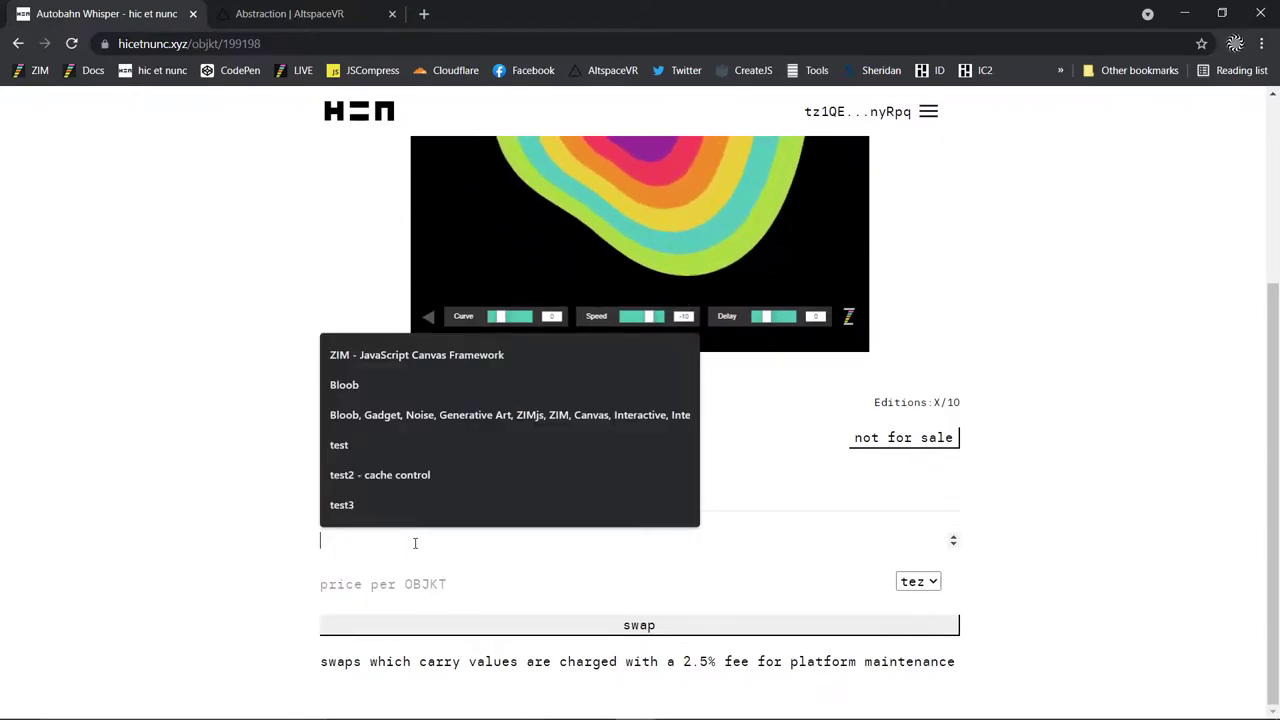
{"action": "type", "text": "5"}
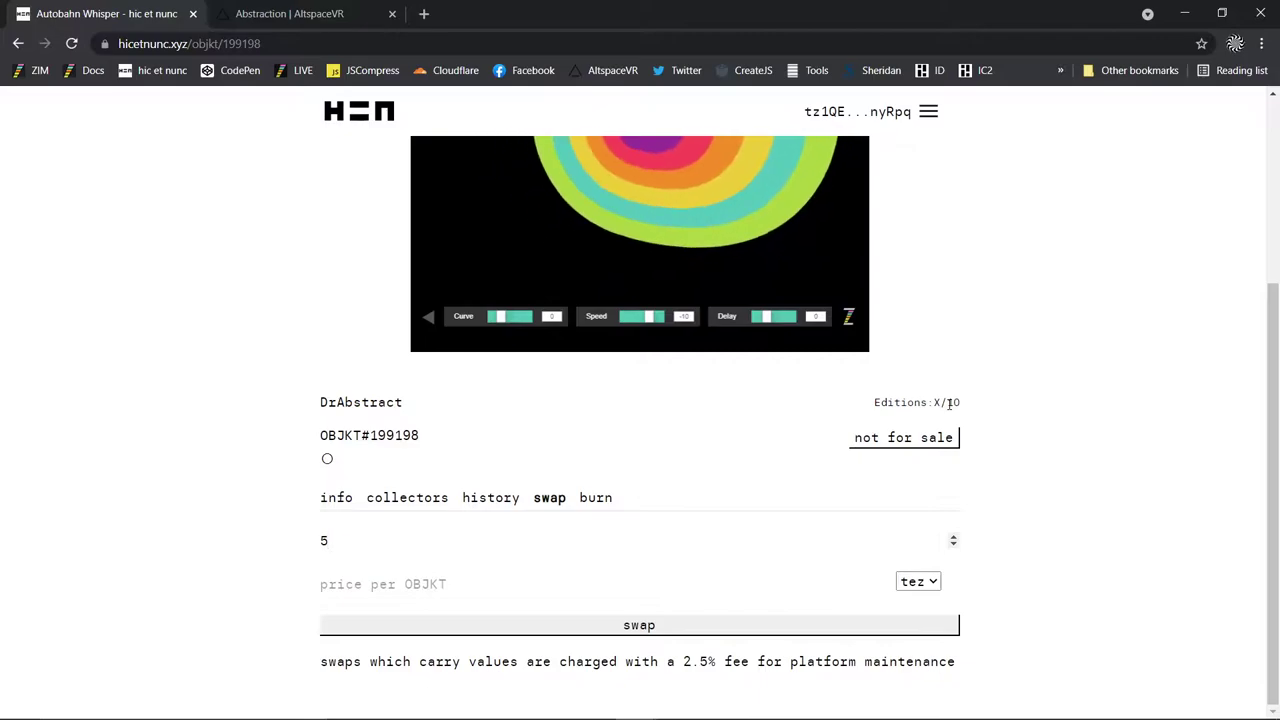
{"action": "left_click", "coordinate": [449, 590]}
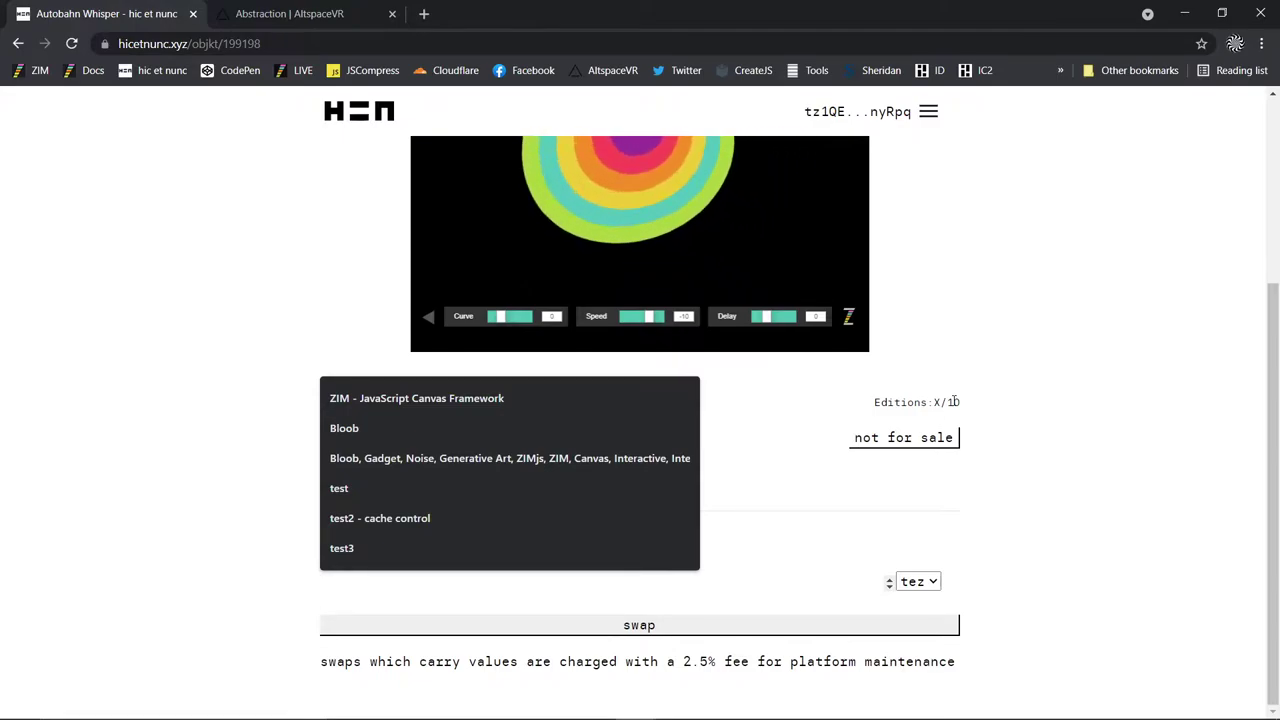
- Enter 5 tez as the price per OBJKT and select the entered value
{"action": "type", "text": "5"}
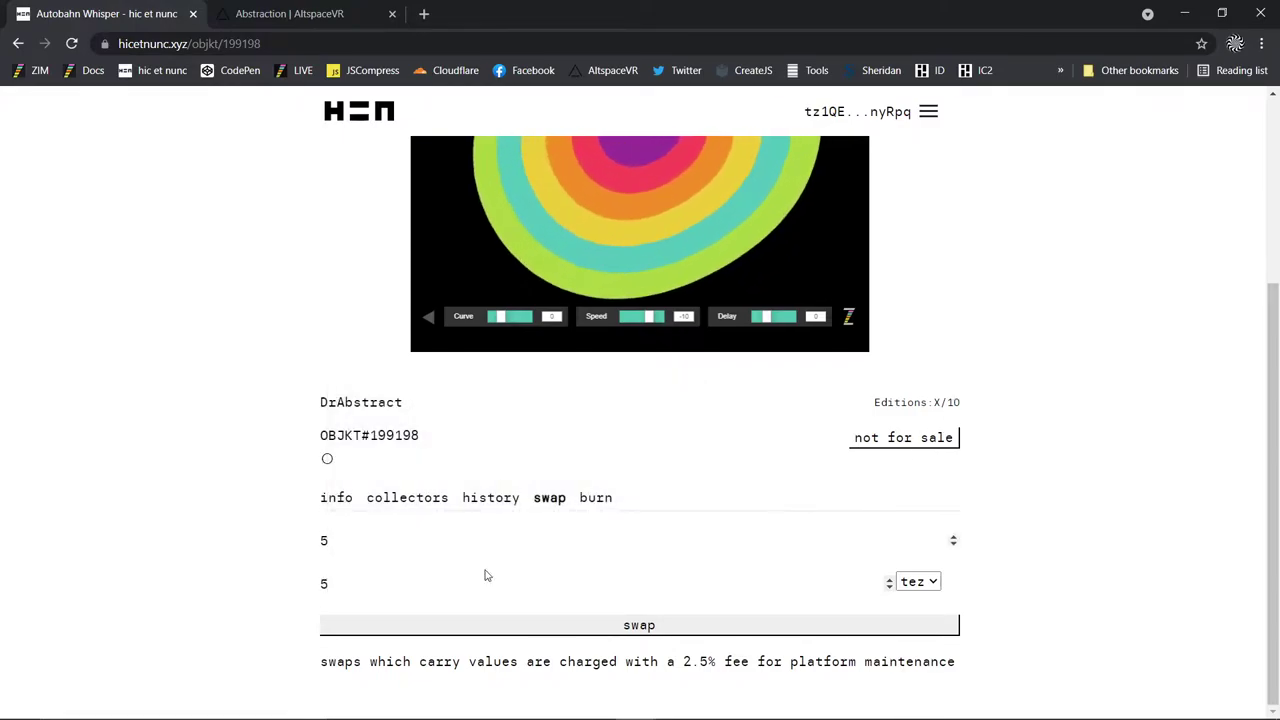
{"action": "left_click_drag", "start_coordinate": [337, 578], "coordinate": [312, 584]}
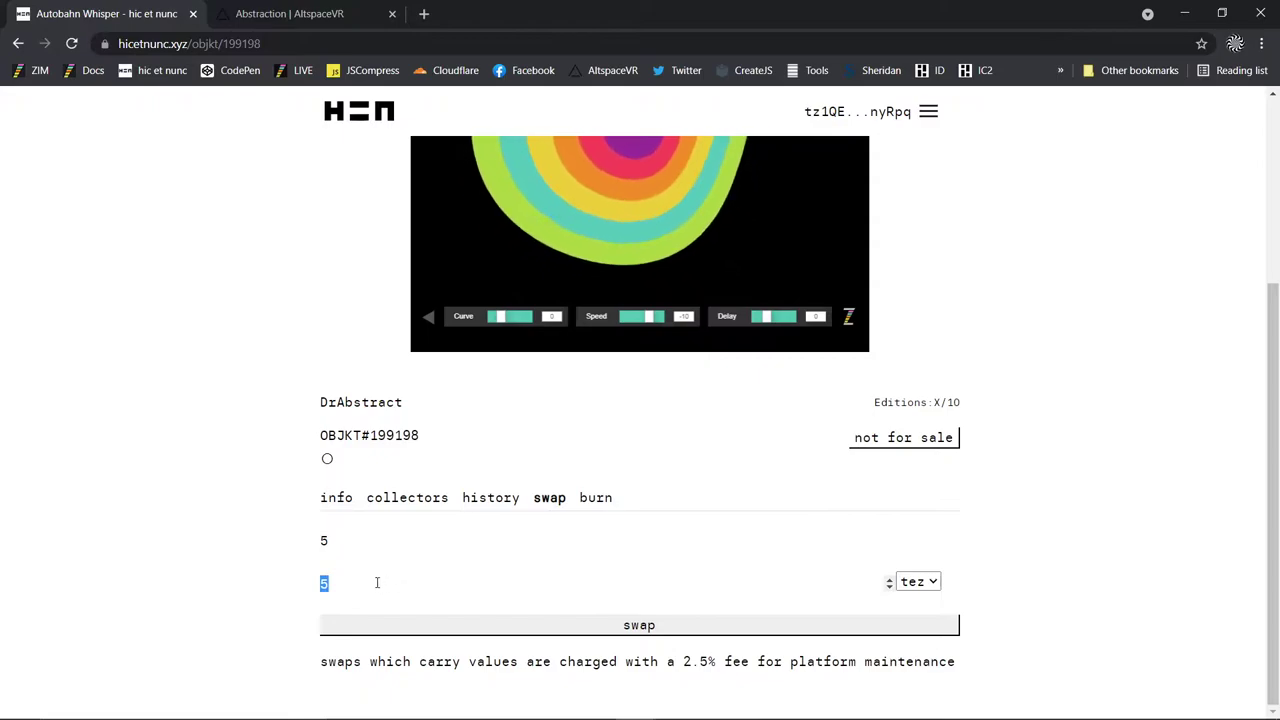
{"action": "left_click", "coordinate": [340, 583]}
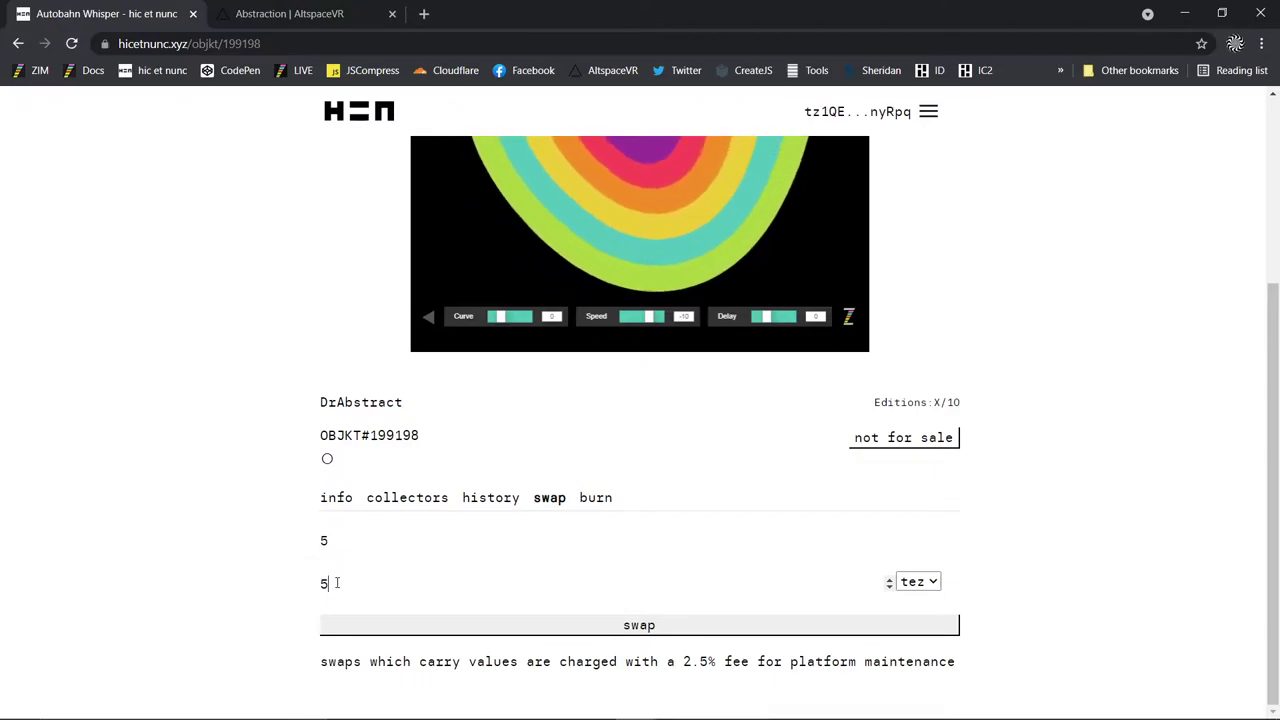
{"action": "key", "text": "BackSpace"}
{"action": "type", "text": "1"}
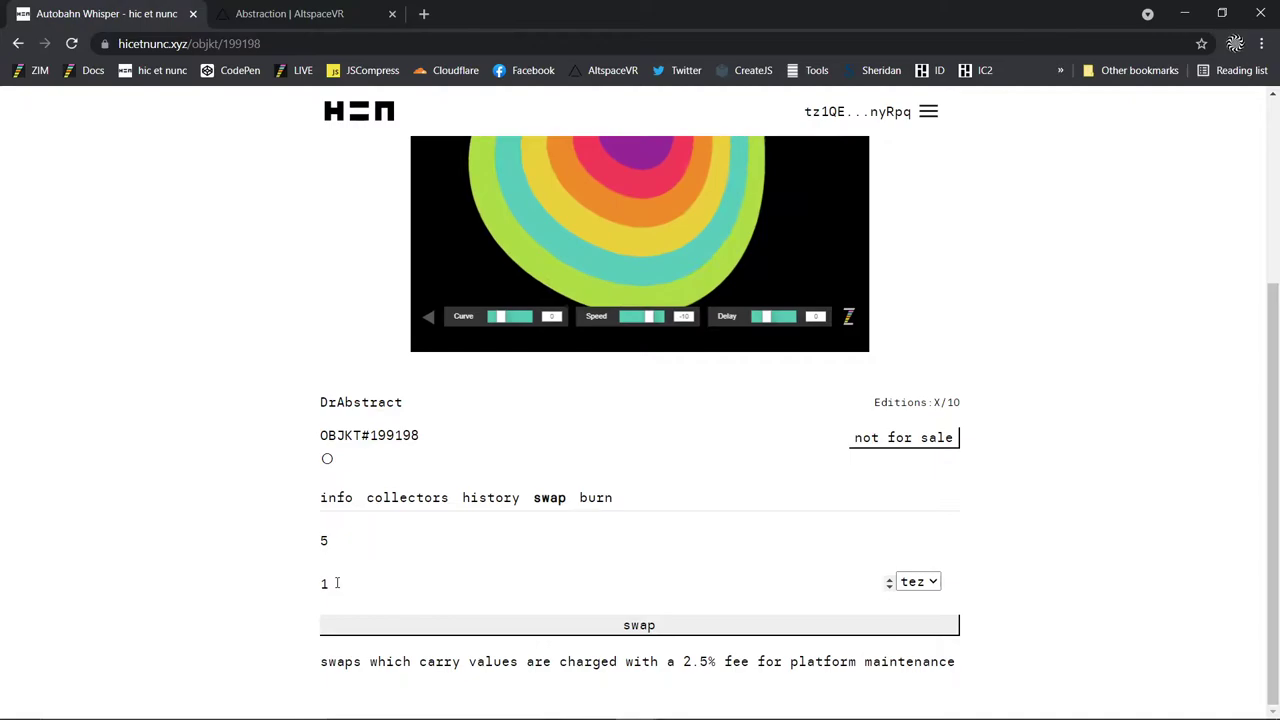
{"action": "type", "text": "5"}
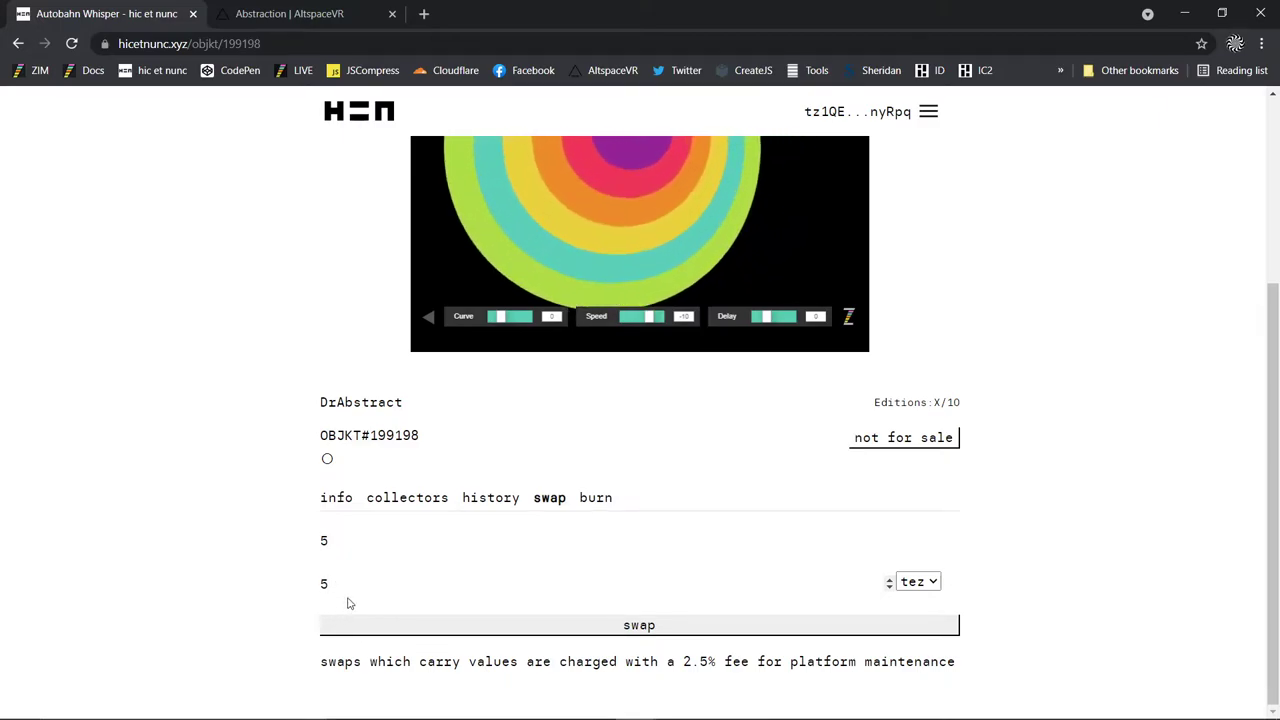
- Submit the swap listing of 5 editions at 5 tez each for Kukai confirmation
{"action": "left_click_drag", "start_coordinate": [346, 600], "coordinate": [289, 586]}
{"action": "scroll", "coordinate": [500, 597], "scroll_direction": "up", "scroll_amount": 2}
{"action": "scroll", "coordinate": [1071, 551], "scroll_direction": "down", "scroll_amount": 2}
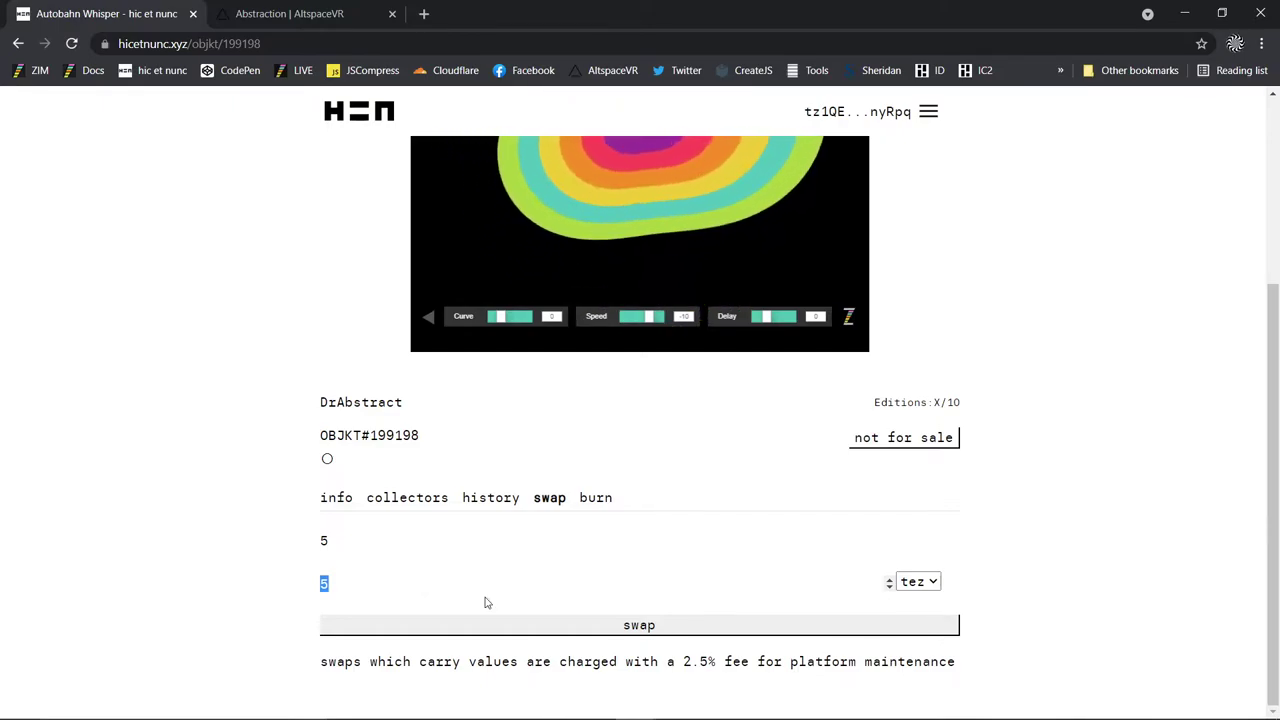
{"action": "left_click", "coordinate": [650, 626]}
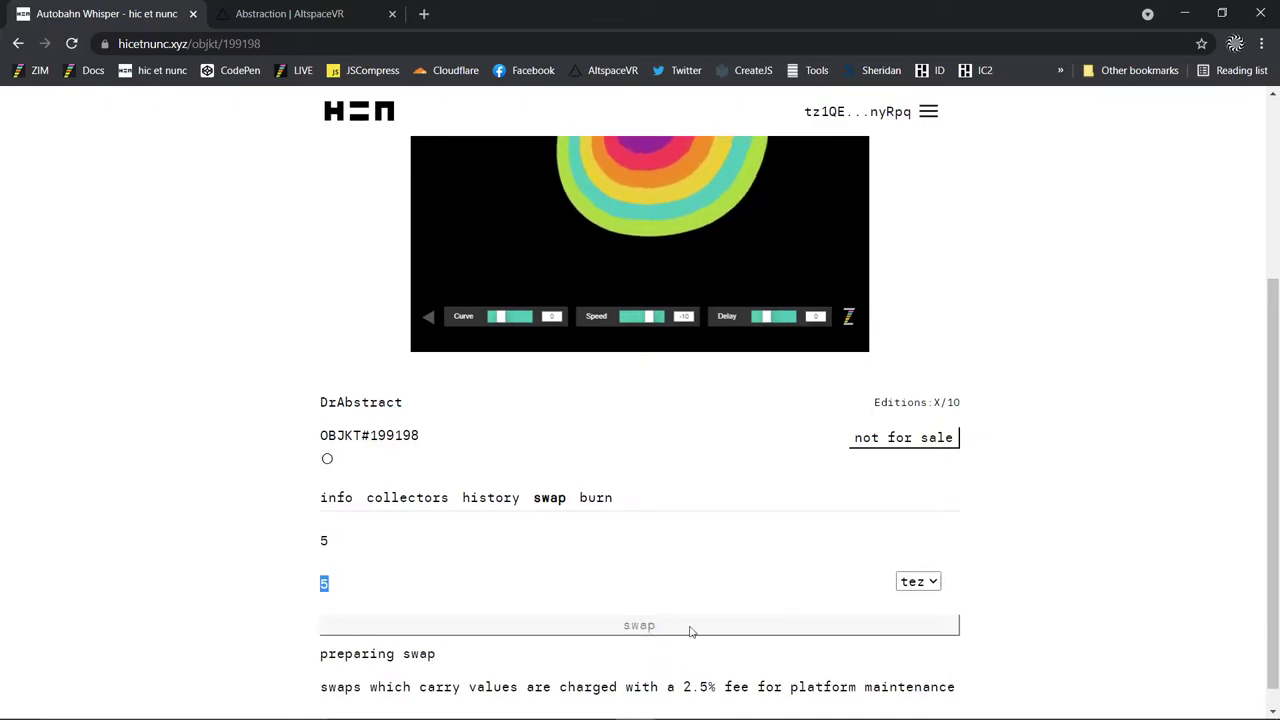
{"action": "scroll", "coordinate": [874, 631], "scroll_direction": "down", "scroll_amount": 1}
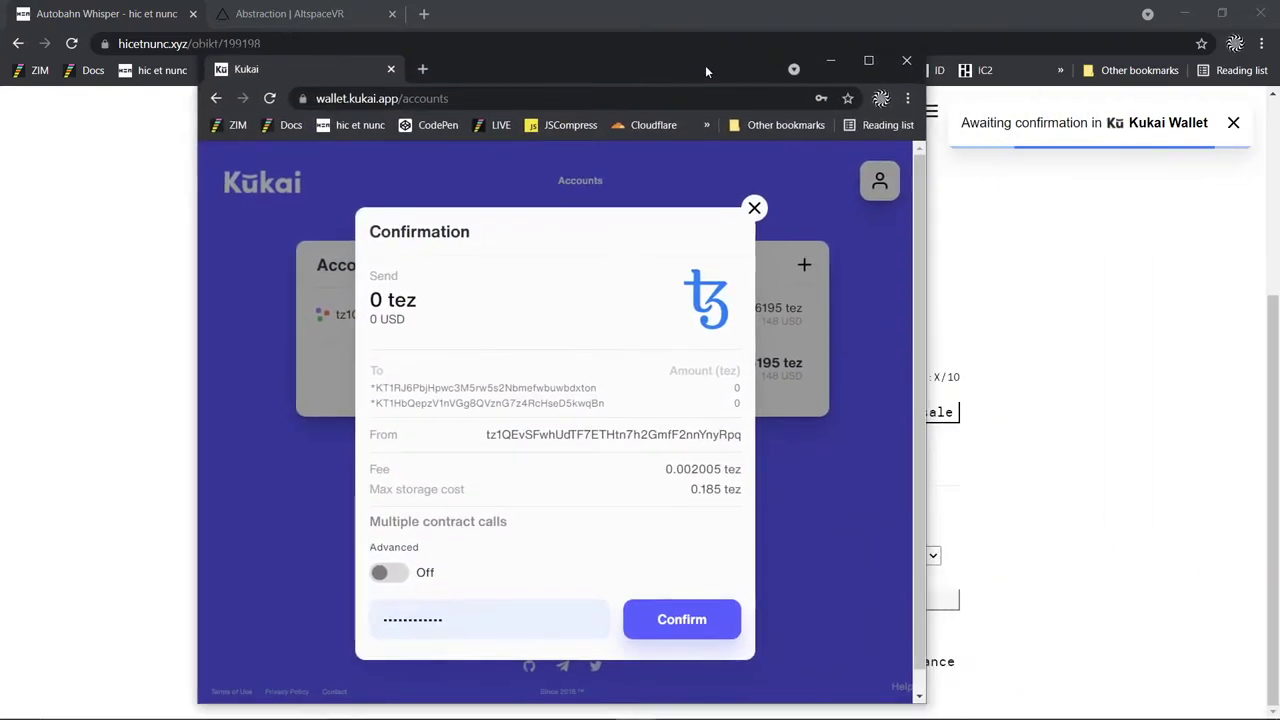
- Bring the Kukai confirmation popup to the centre and sign the swap transaction
{"action": "left_click_drag", "start_coordinate": [705, 65], "coordinate": [775, 60]}
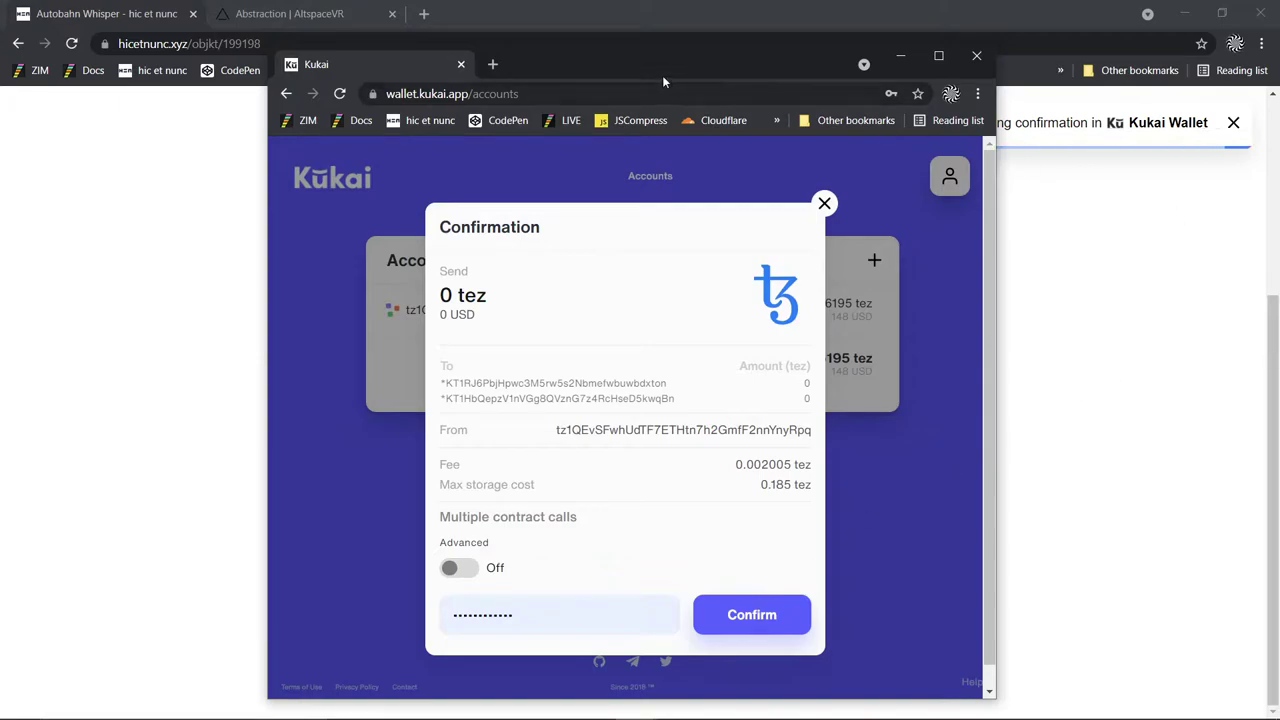
{"action": "left_click_drag", "start_coordinate": [662, 75], "coordinate": [1279, 85]}
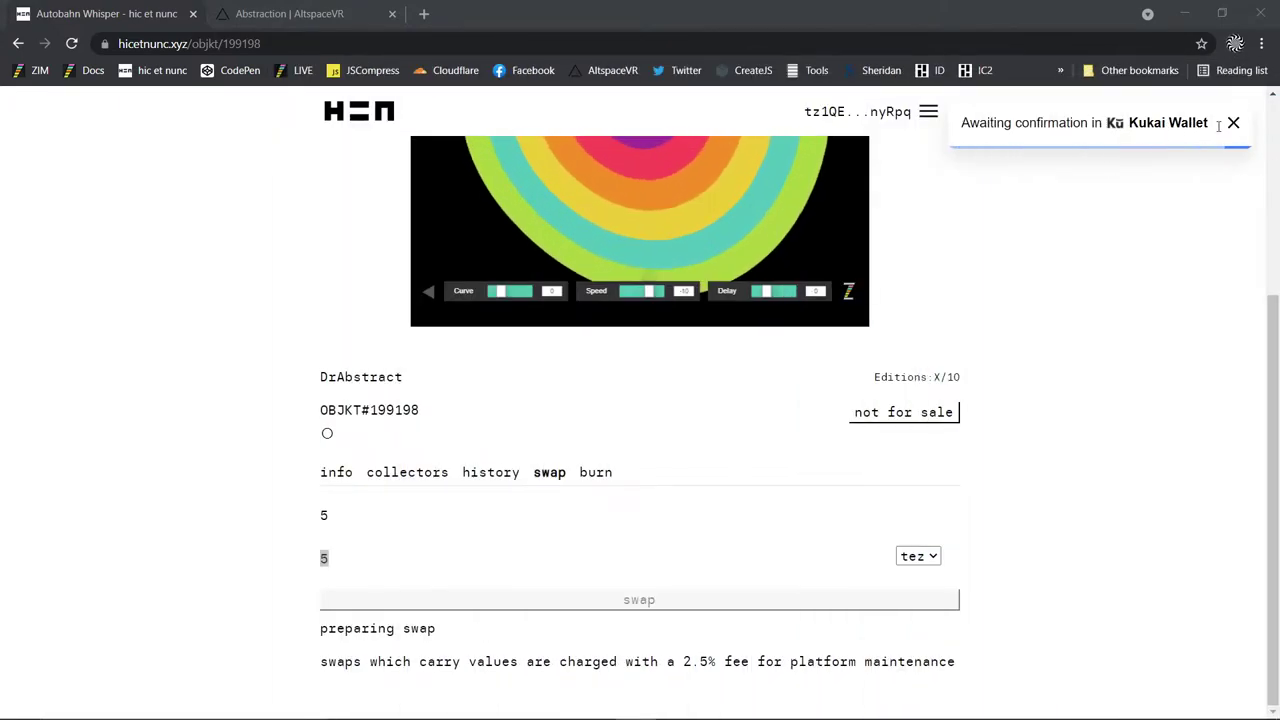
{"action": "left_click", "coordinate": [1163, 125]}
{"action": "left_click_drag", "start_coordinate": [1225, 176], "coordinate": [589, 59]}
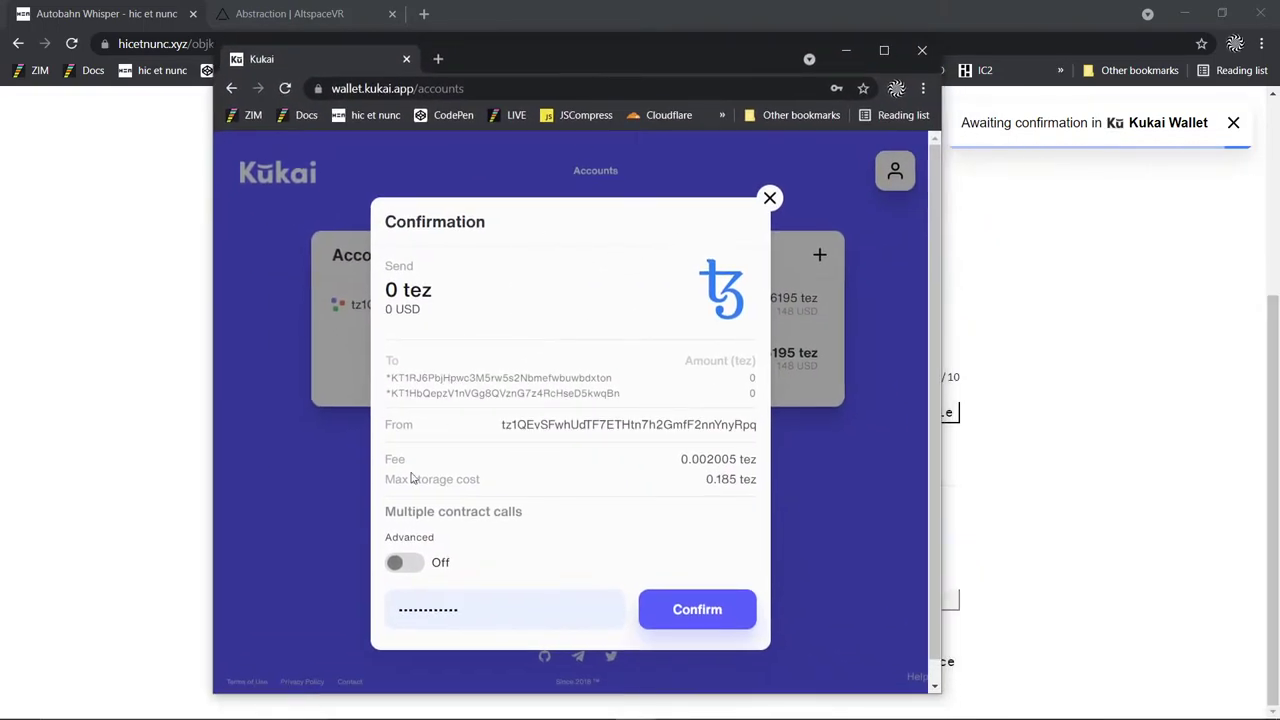
{"action": "left_click", "coordinate": [682, 626]}
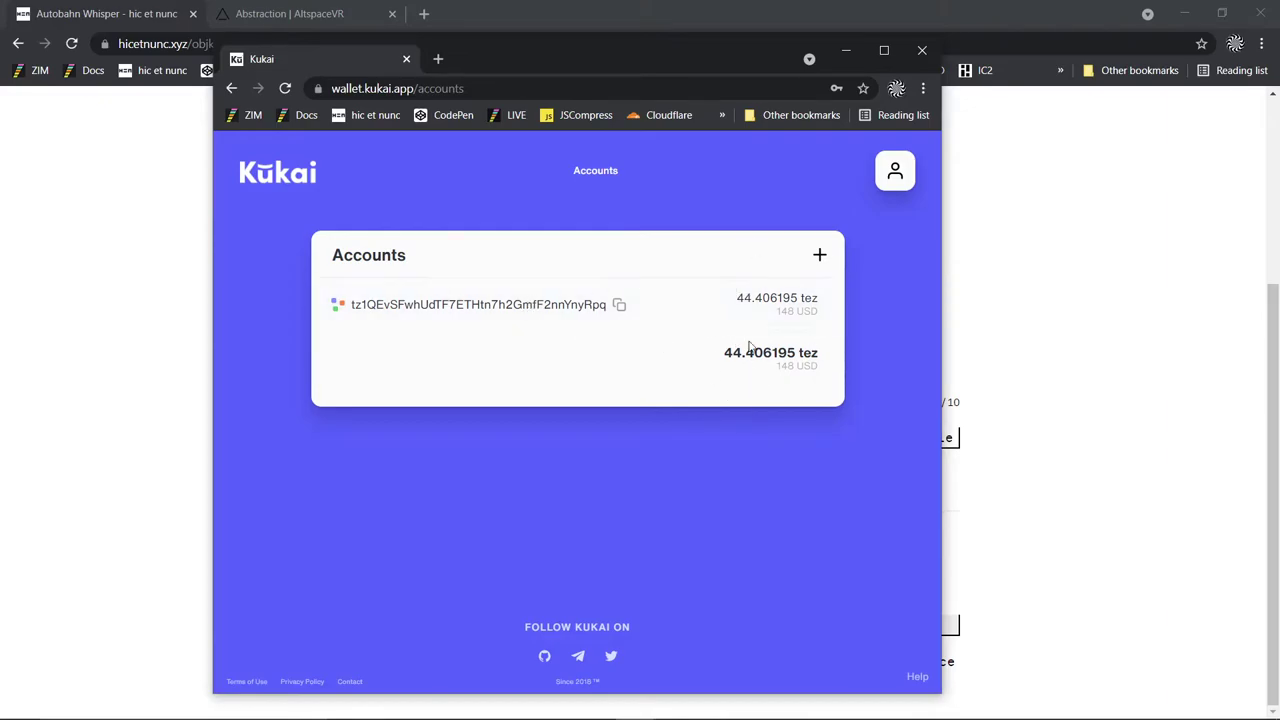
{"action": "left_click", "coordinate": [845, 52]}
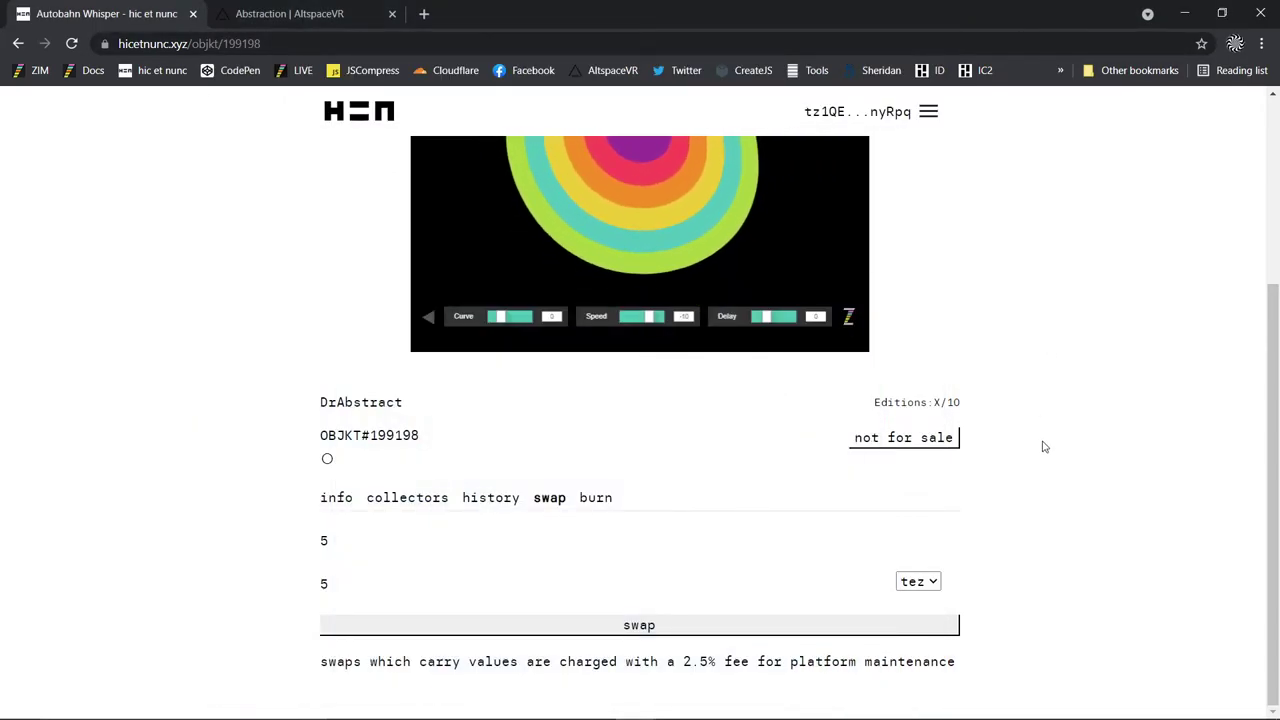
{"action": "scroll", "coordinate": [1063, 466], "scroll_direction": "up", "scroll_amount": 3}
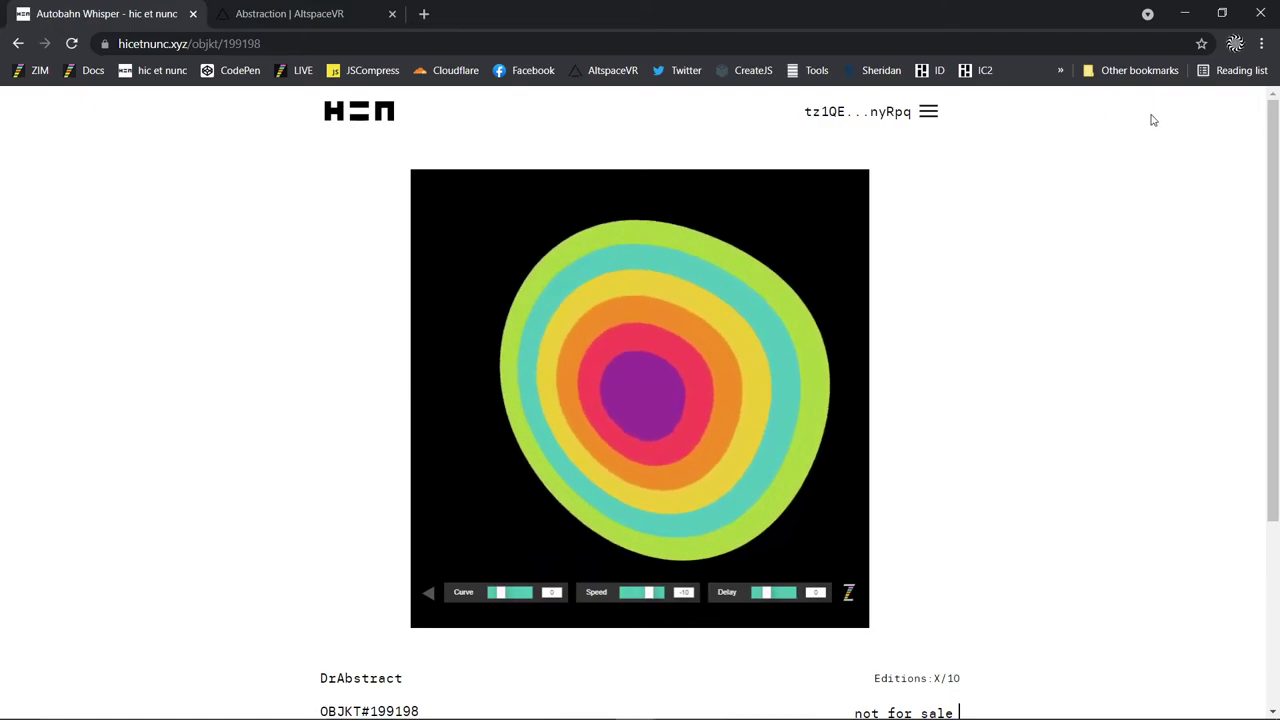
{"action": "scroll", "coordinate": [1033, 330], "scroll_direction": "down", "scroll_amount": 3}
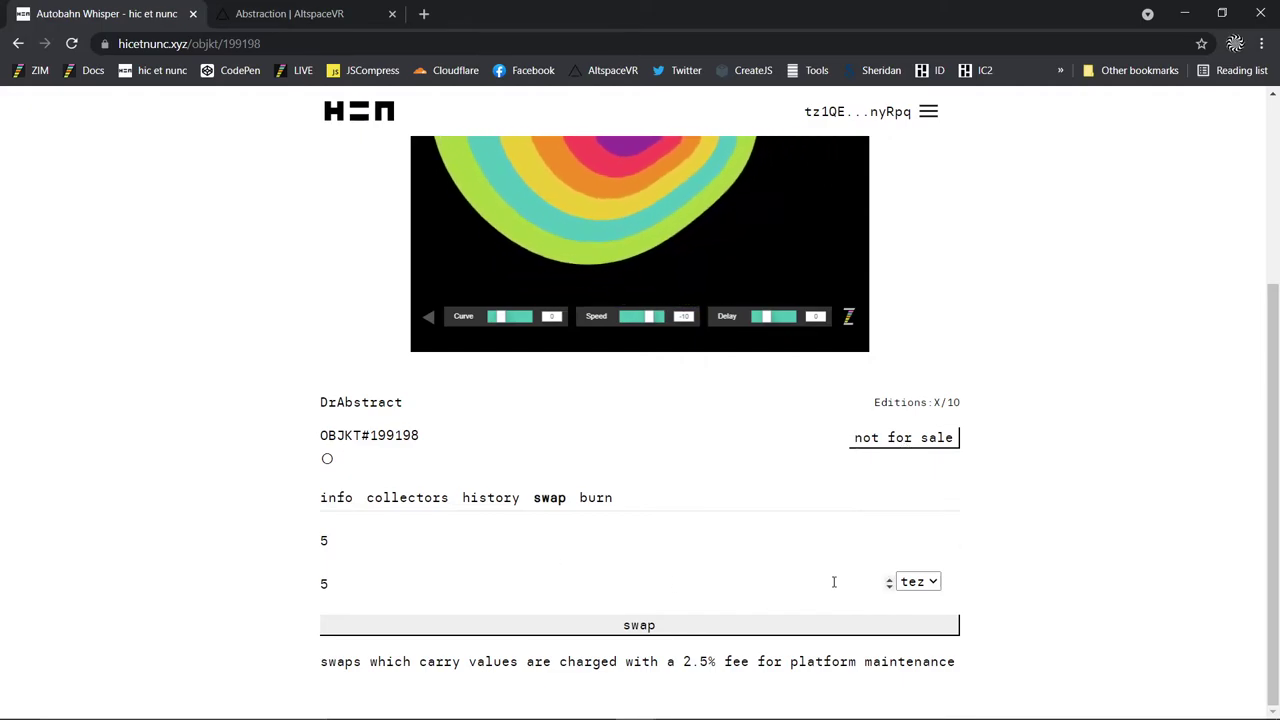
{"action": "scroll", "coordinate": [1097, 534], "scroll_direction": "up", "scroll_amount": 3}
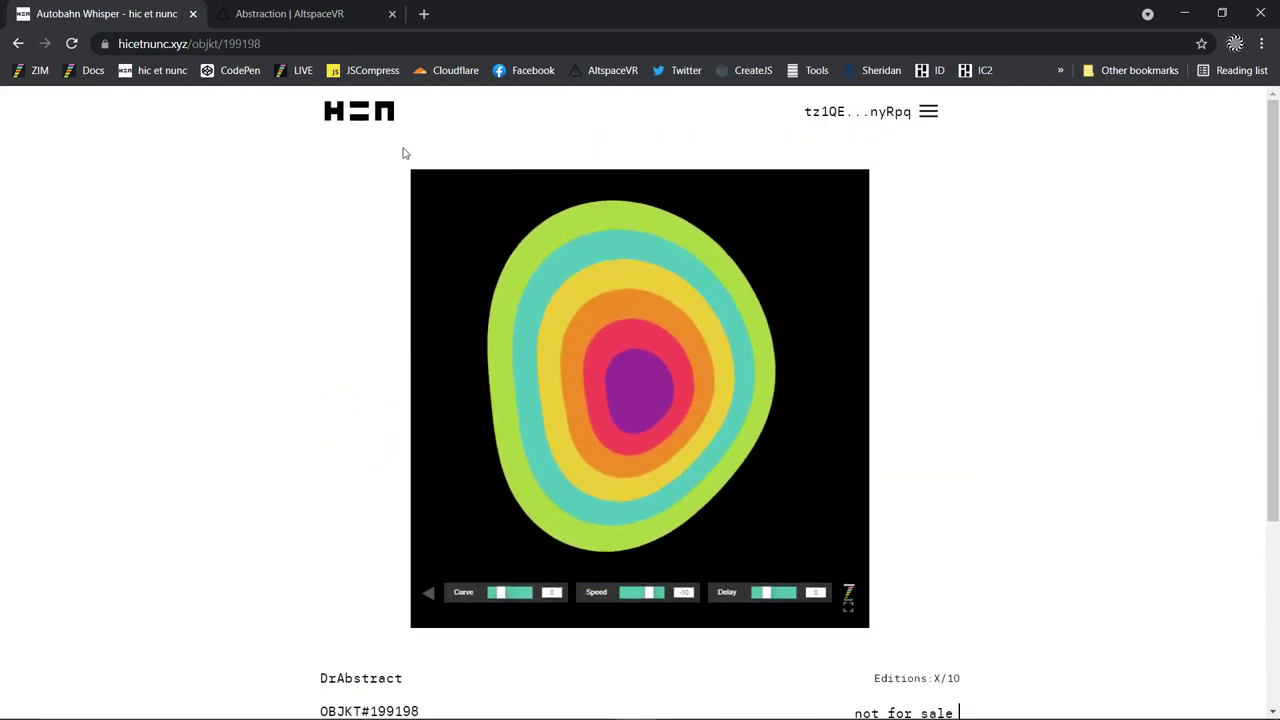
- Return to the H=N home feed and scroll down to the OBJKT#199198 rings artwork
{"action": "left_click", "coordinate": [359, 118]}
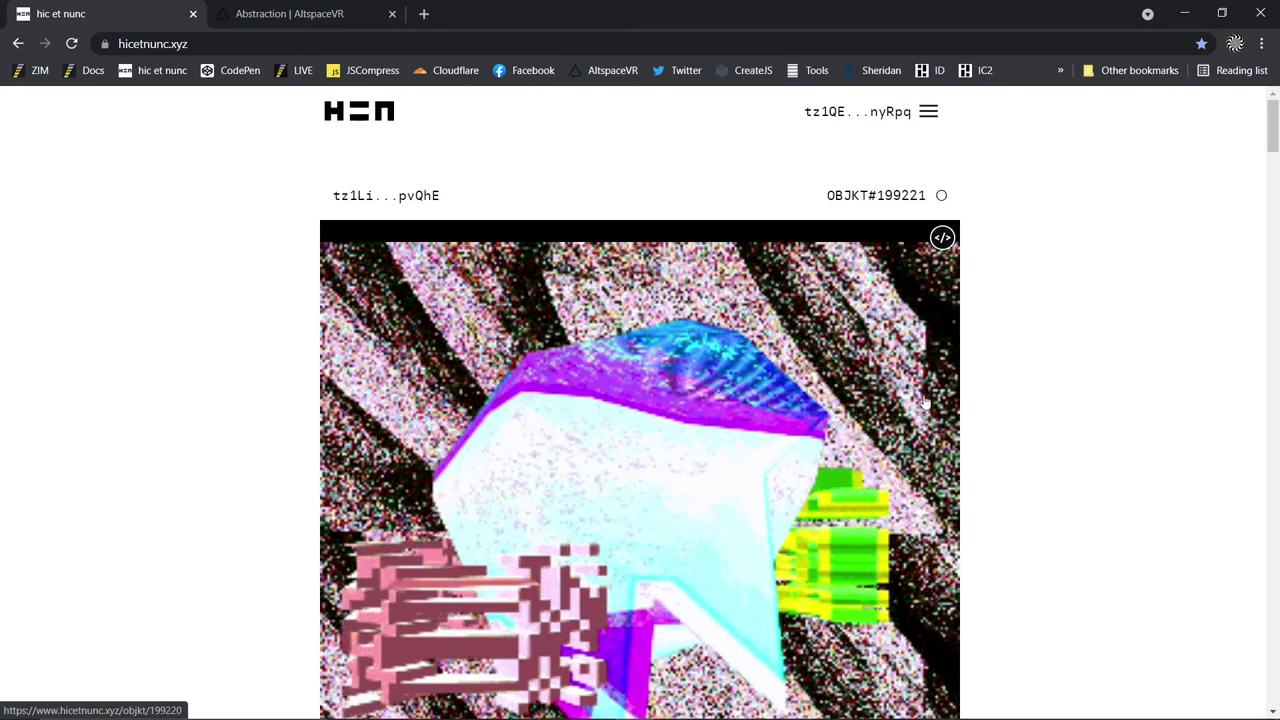
{"action": "scroll", "coordinate": [888, 413], "scroll_direction": "down", "scroll_amount": 5}
{"action": "scroll", "coordinate": [888, 413], "scroll_direction": "down", "scroll_amount": 1}
{"action": "scroll", "coordinate": [831, 420], "scroll_direction": "down", "scroll_amount": 3}
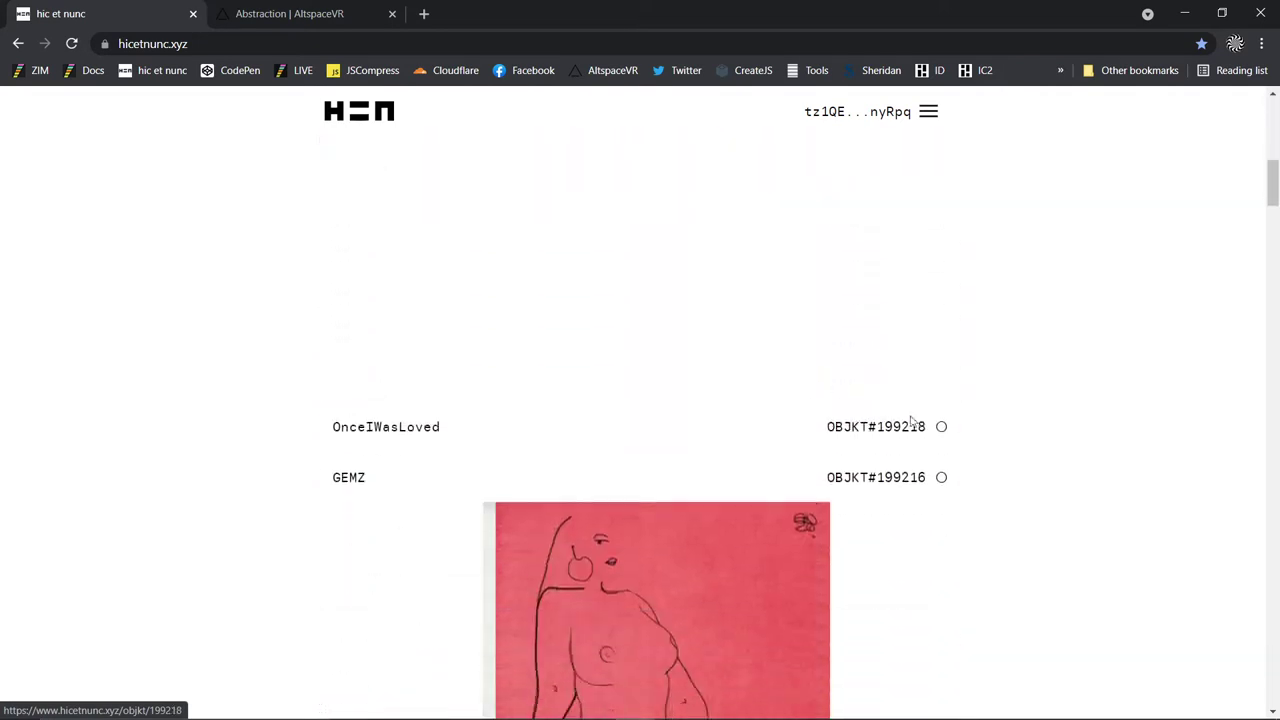
{"action": "scroll", "coordinate": [975, 423], "scroll_direction": "down", "scroll_amount": 15}
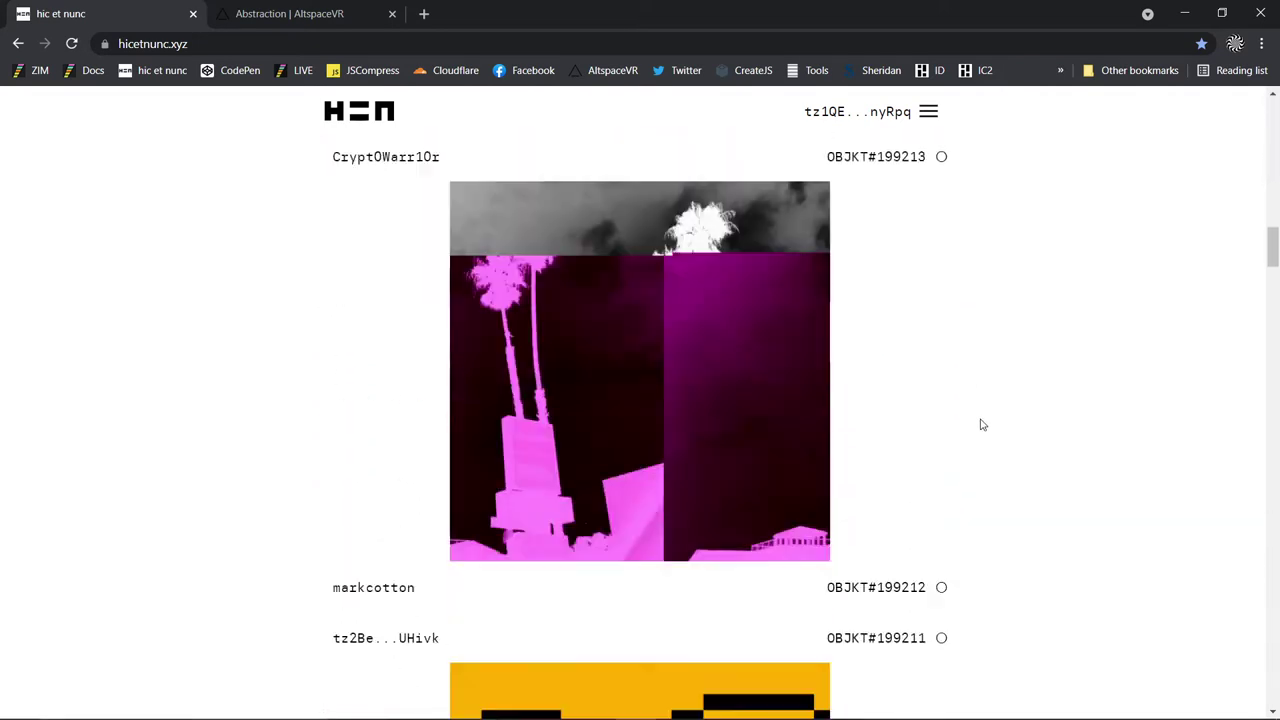
{"action": "scroll", "coordinate": [978, 426], "scroll_direction": "down", "scroll_amount": 20}
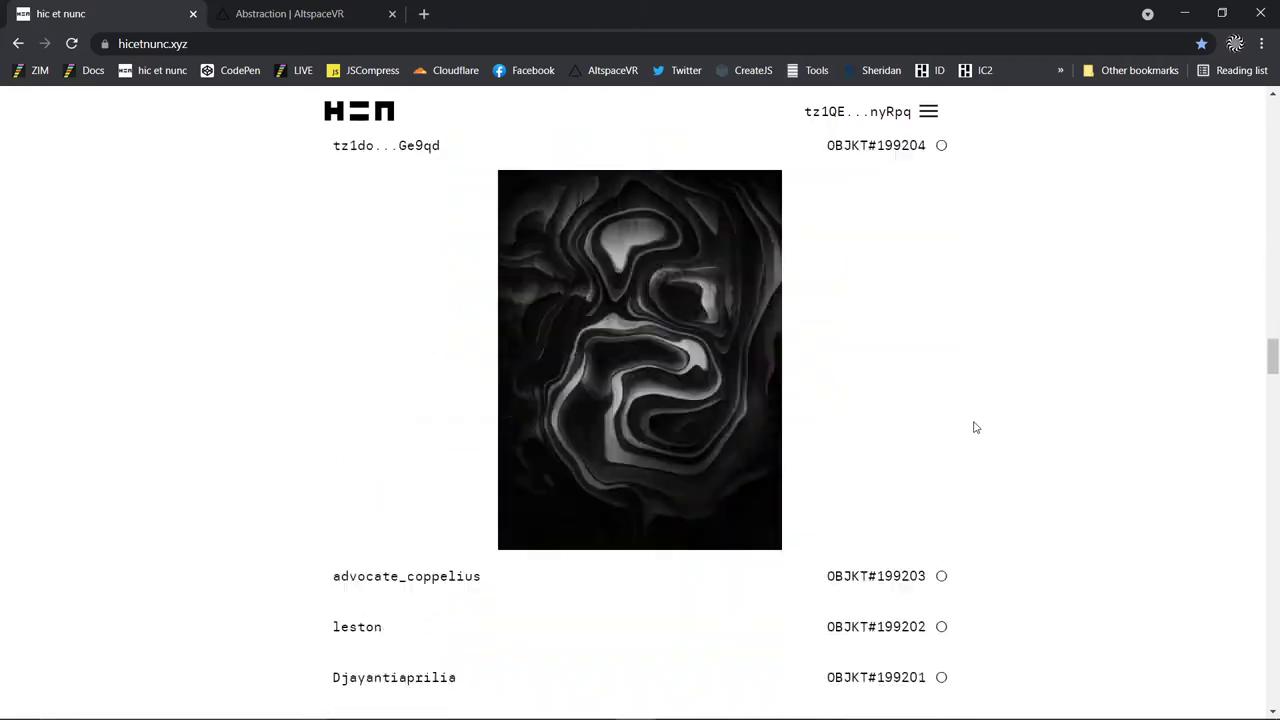
{"action": "scroll", "coordinate": [976, 425], "scroll_direction": "down", "scroll_amount": 20}
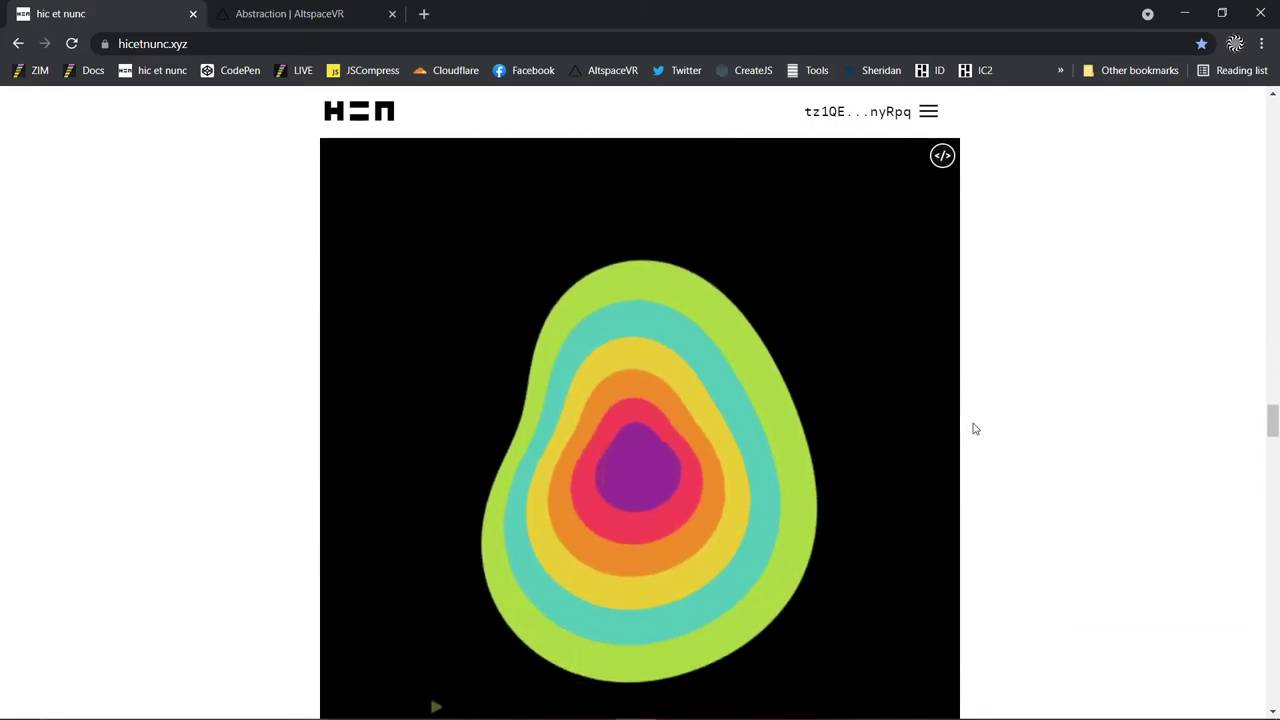
{"action": "scroll", "coordinate": [1010, 470], "scroll_direction": "up", "scroll_amount": 7}
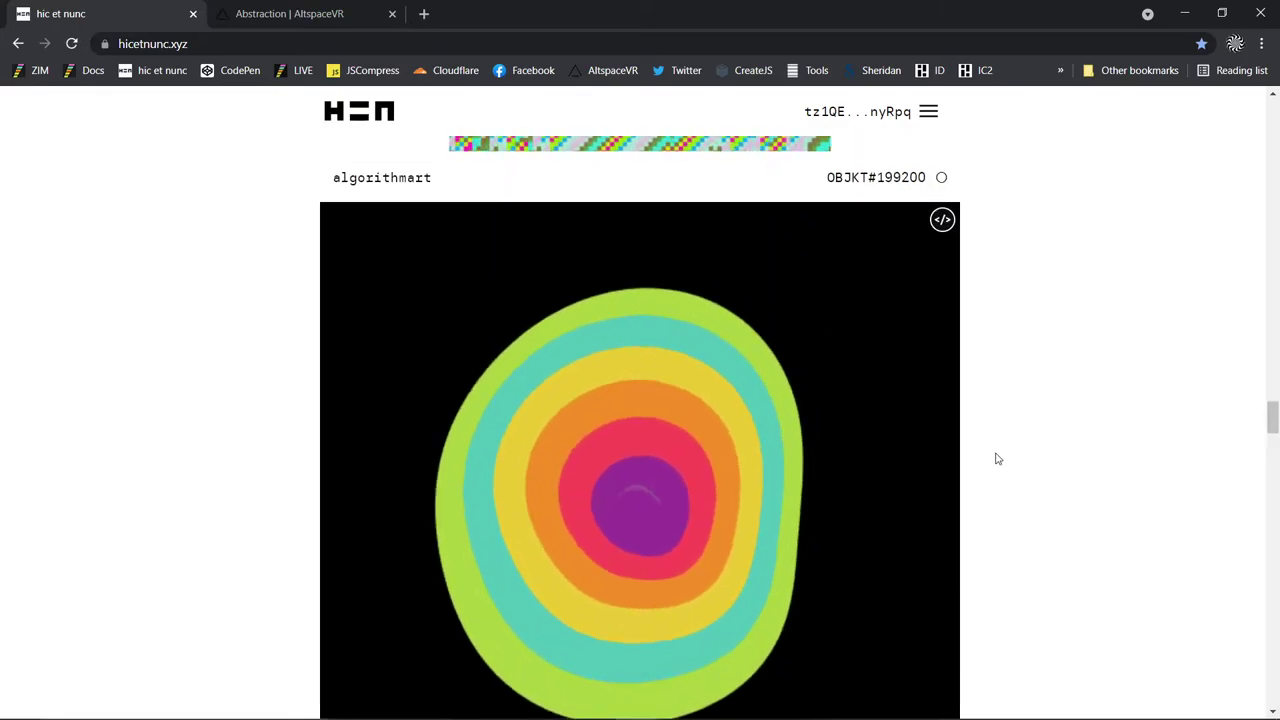
{"action": "scroll", "coordinate": [791, 446], "scroll_direction": "down", "scroll_amount": 3}
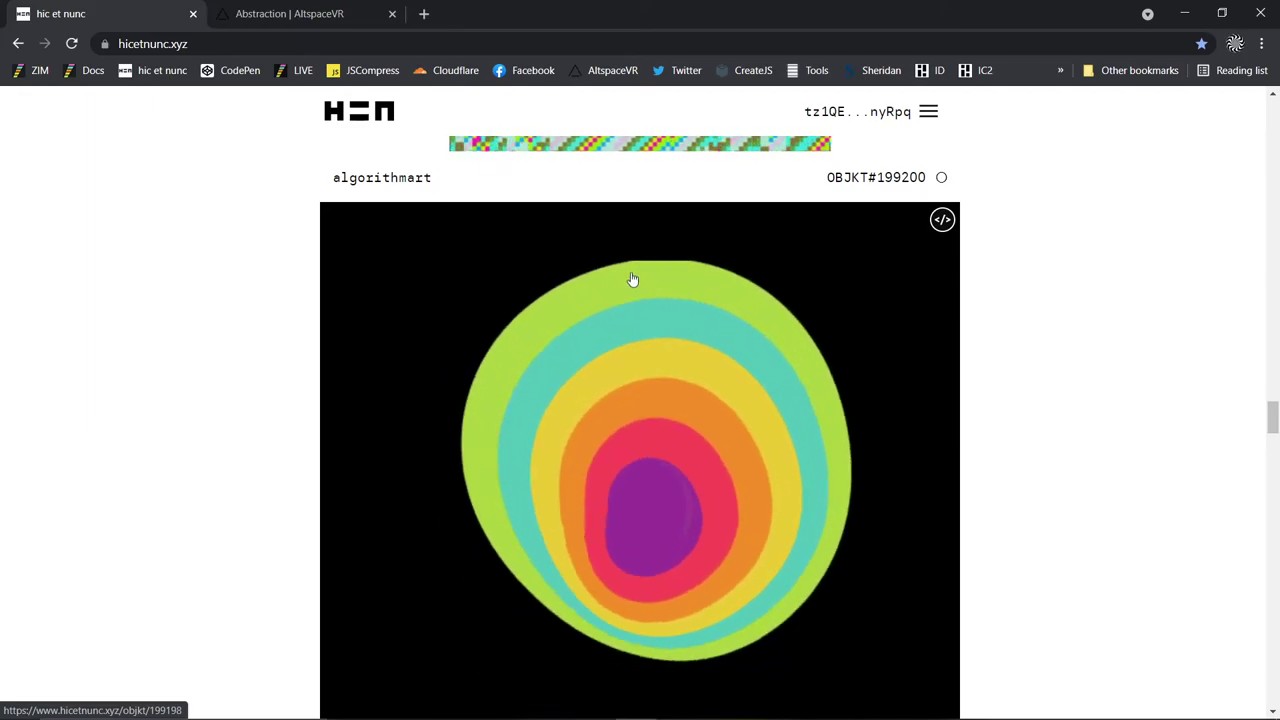
{"action": "scroll", "coordinate": [934, 543], "scroll_direction": "down", "scroll_amount": 5}
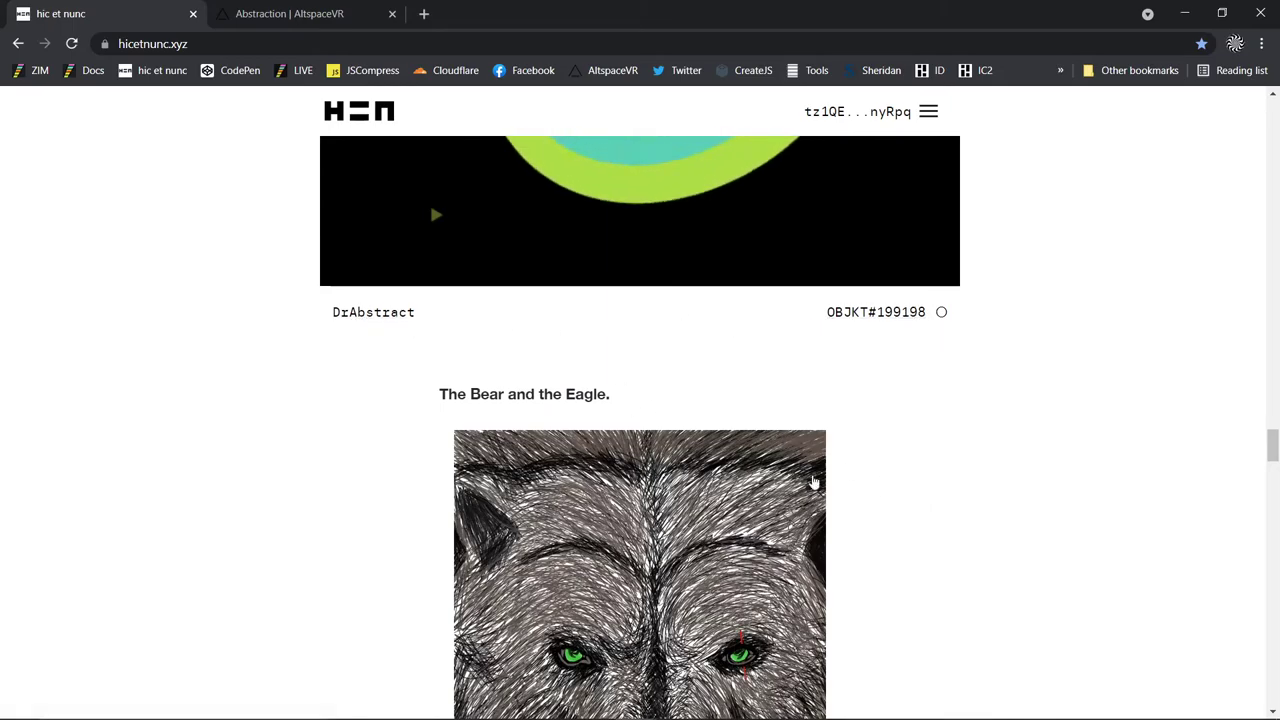
{"action": "scroll", "coordinate": [906, 506], "scroll_direction": "down", "scroll_amount": 3}
{"action": "scroll", "coordinate": [905, 500], "scroll_direction": "up", "scroll_amount": 6}
{"action": "scroll", "coordinate": [928, 494], "scroll_direction": "up", "scroll_amount": 20}
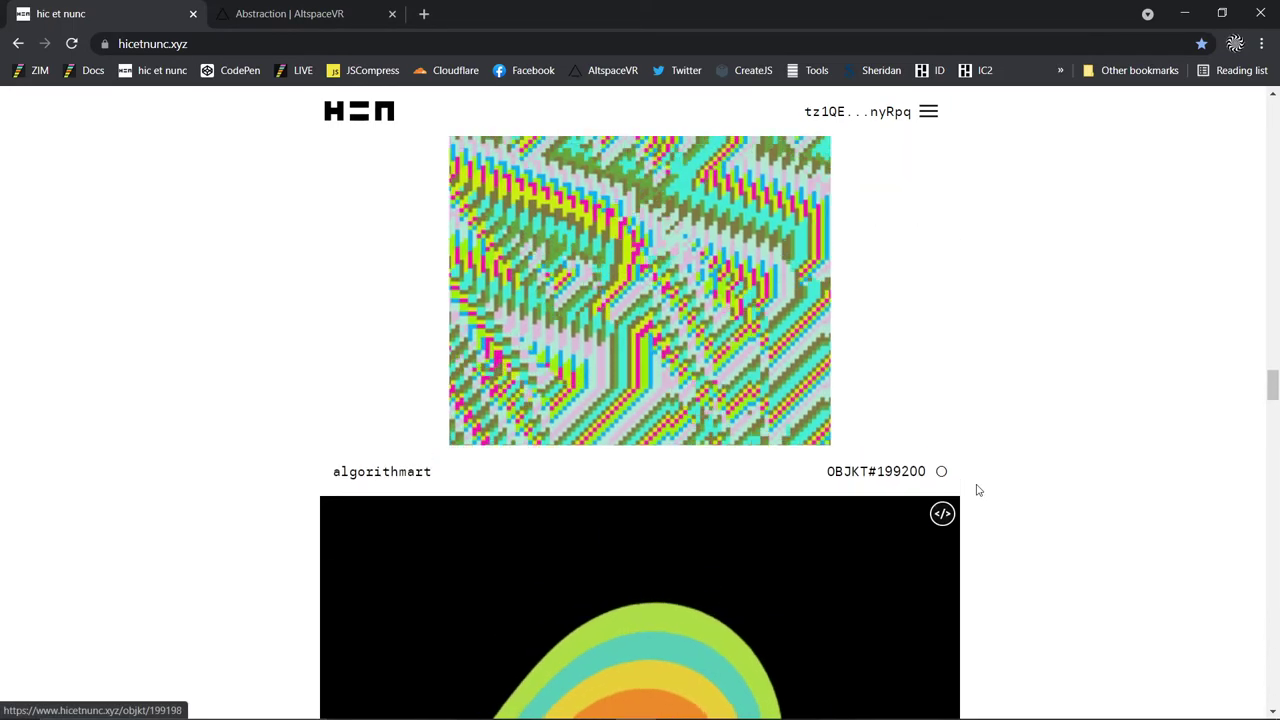
{"action": "scroll", "coordinate": [978, 487], "scroll_direction": "up", "scroll_amount": 20}
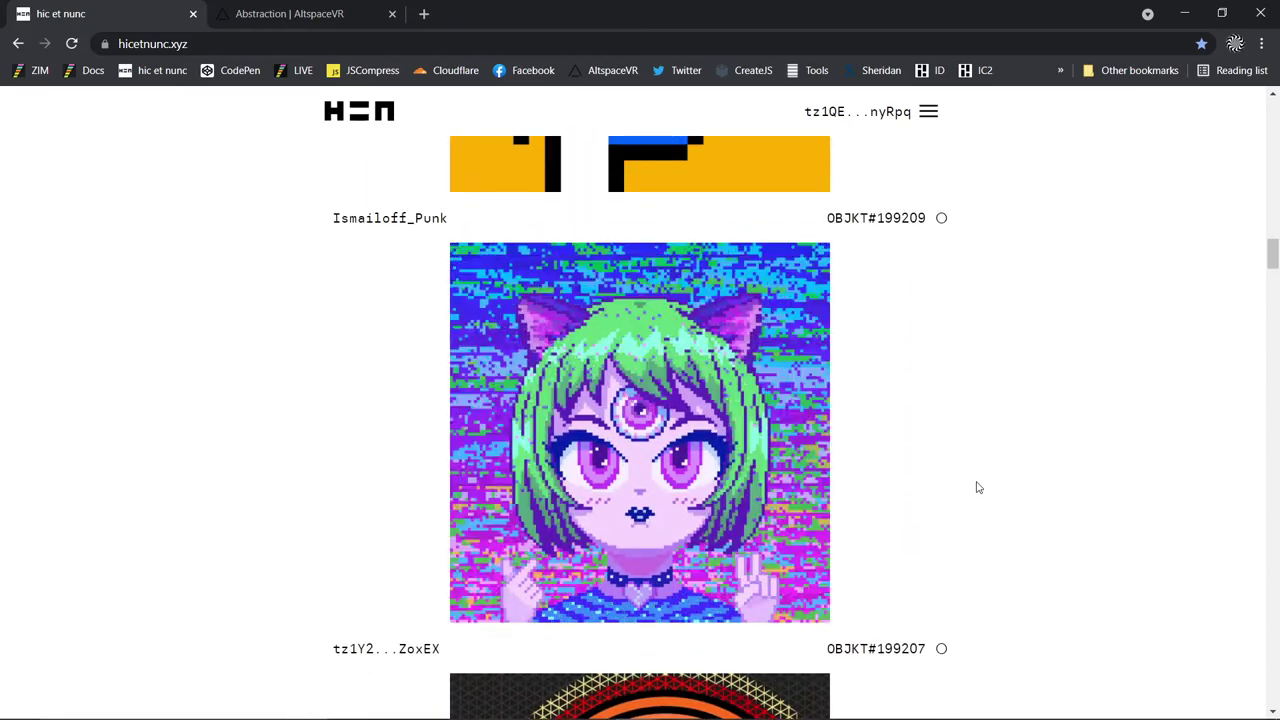
{"action": "scroll", "coordinate": [975, 485], "scroll_direction": "up", "scroll_amount": 10}
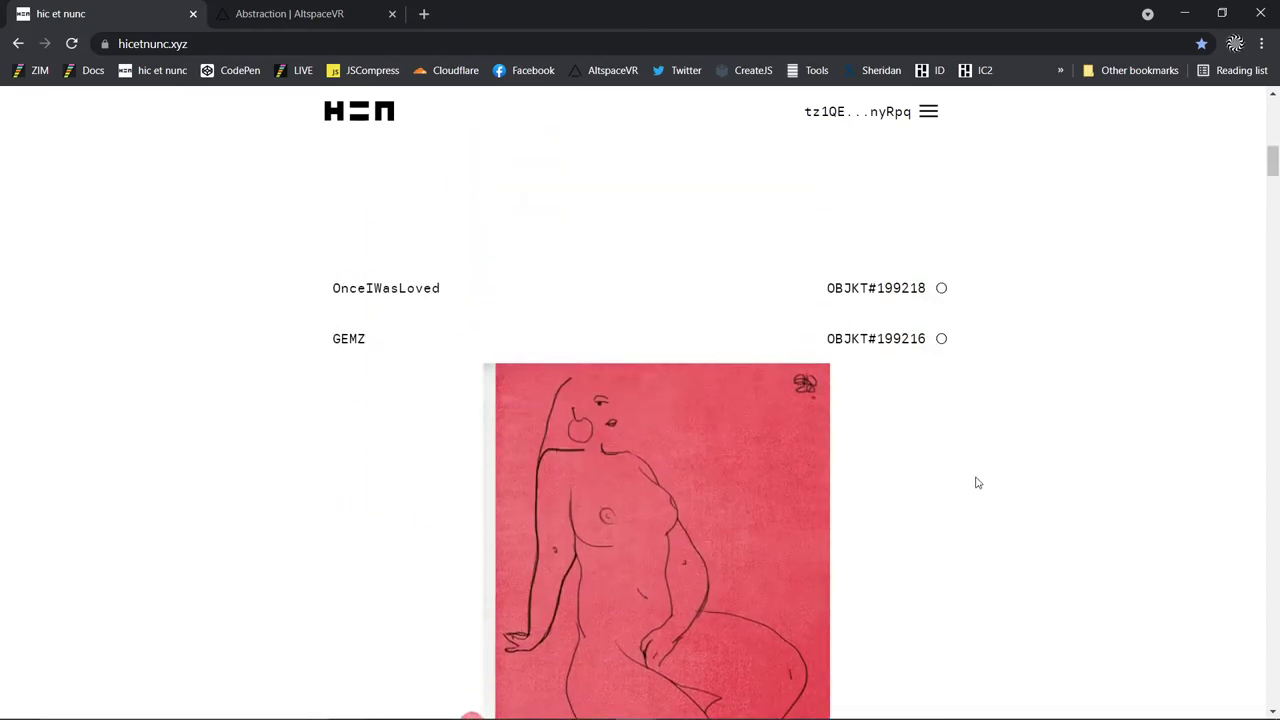
{"action": "scroll", "coordinate": [965, 489], "scroll_direction": "up", "scroll_amount": 3}
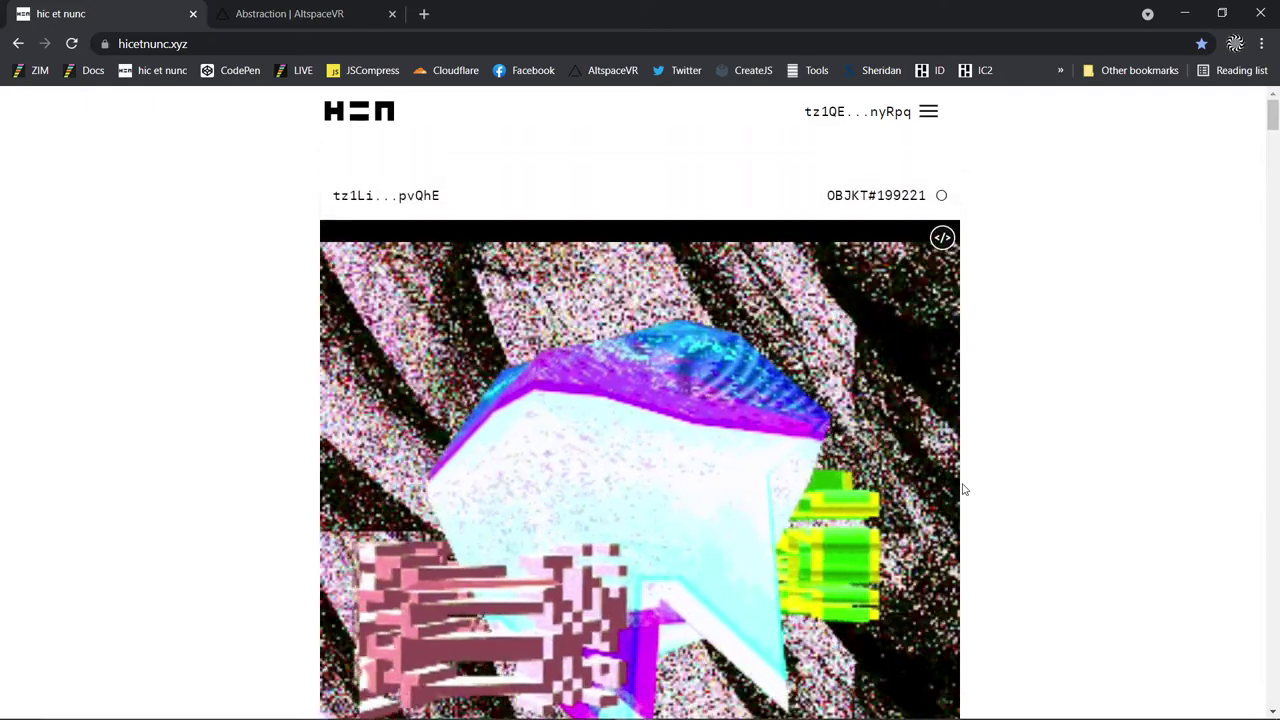
{"action": "scroll", "coordinate": [965, 489], "scroll_direction": "down", "scroll_amount": 15}
{"action": "scroll", "coordinate": [965, 489], "scroll_direction": "down", "scroll_amount": 15}
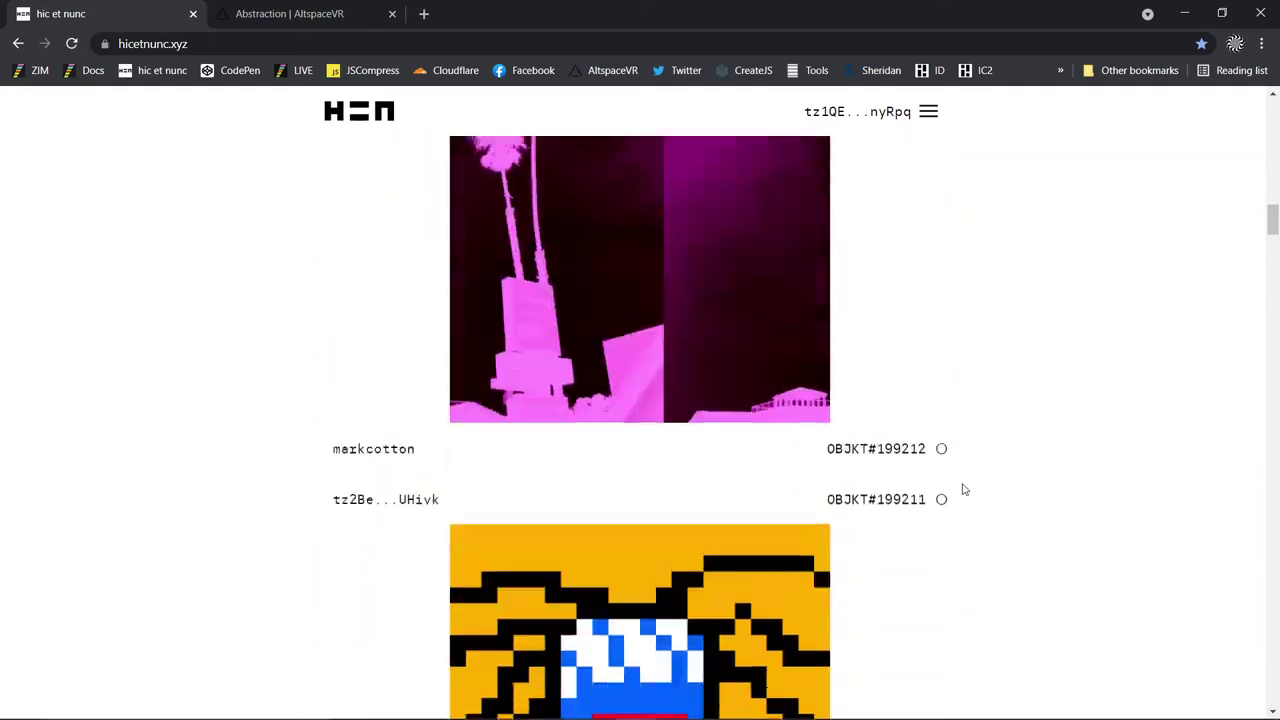
{"action": "scroll", "coordinate": [965, 489], "scroll_direction": "down", "scroll_amount": 15}
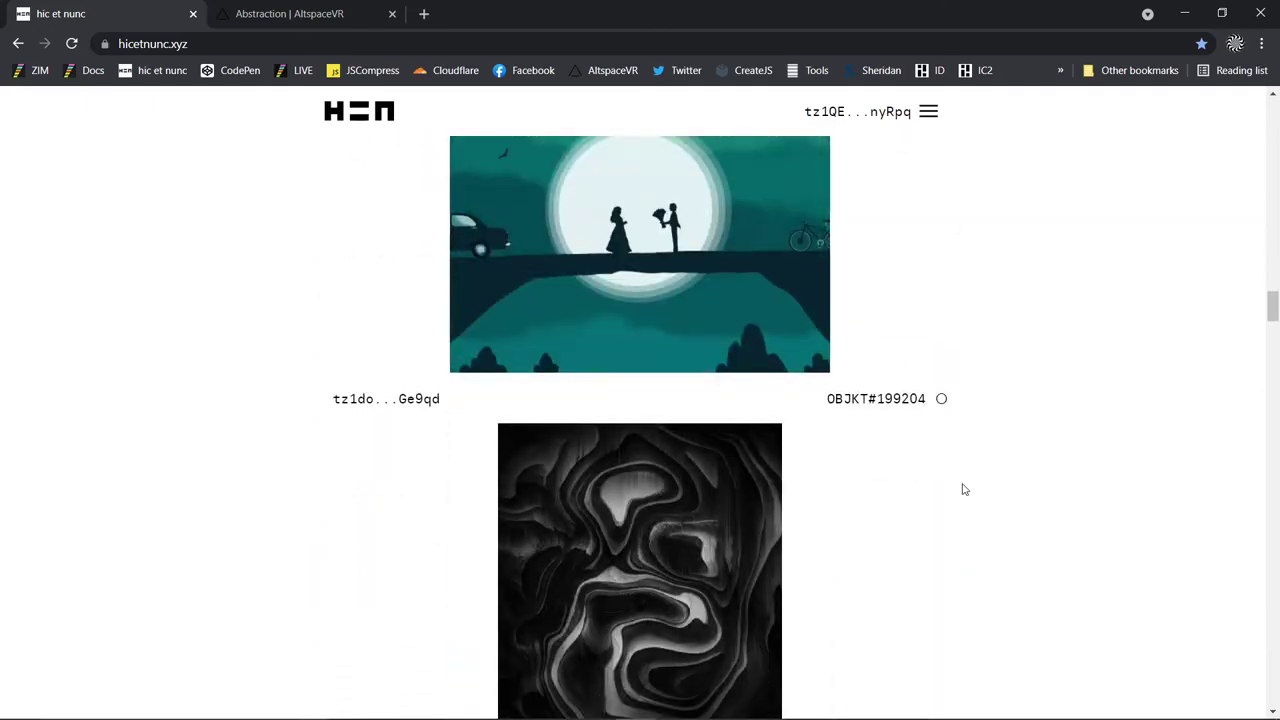
{"action": "scroll", "coordinate": [965, 489], "scroll_direction": "down", "scroll_amount": 7}
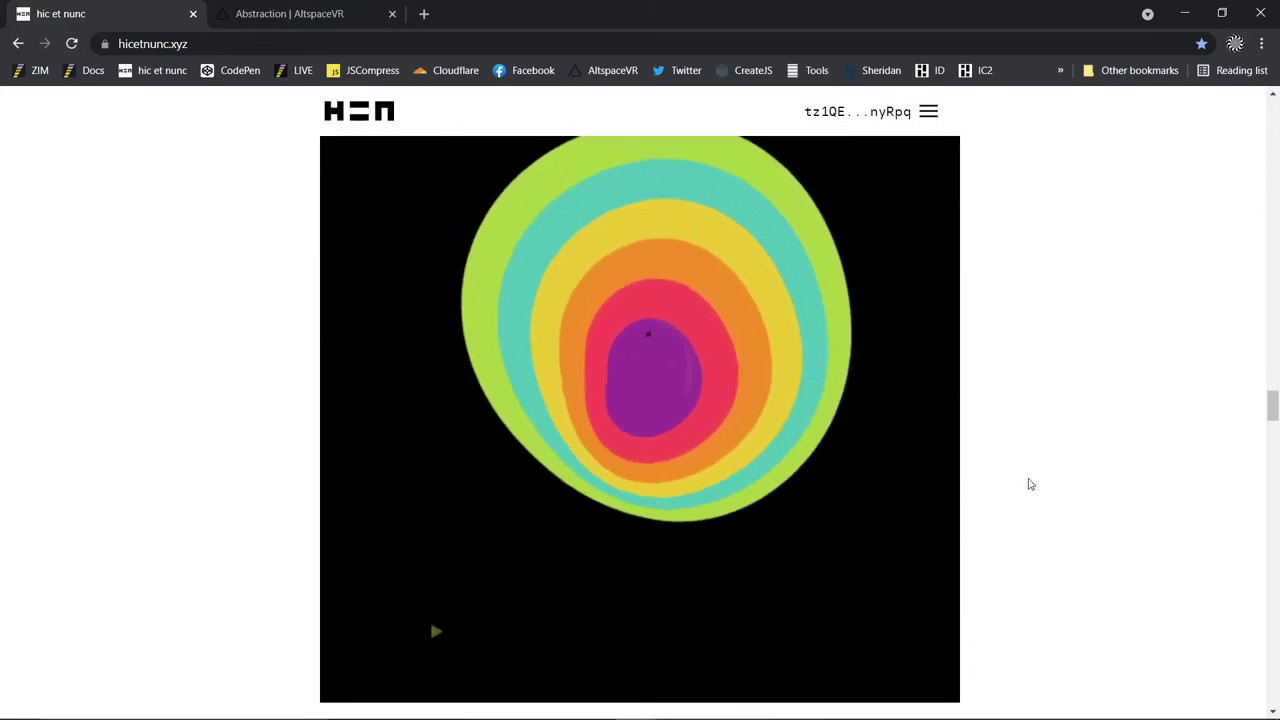
{"action": "scroll", "coordinate": [1008, 453], "scroll_direction": "down", "scroll_amount": 4}
{"action": "scroll", "coordinate": [1000, 450], "scroll_direction": "down", "scroll_amount": 16}
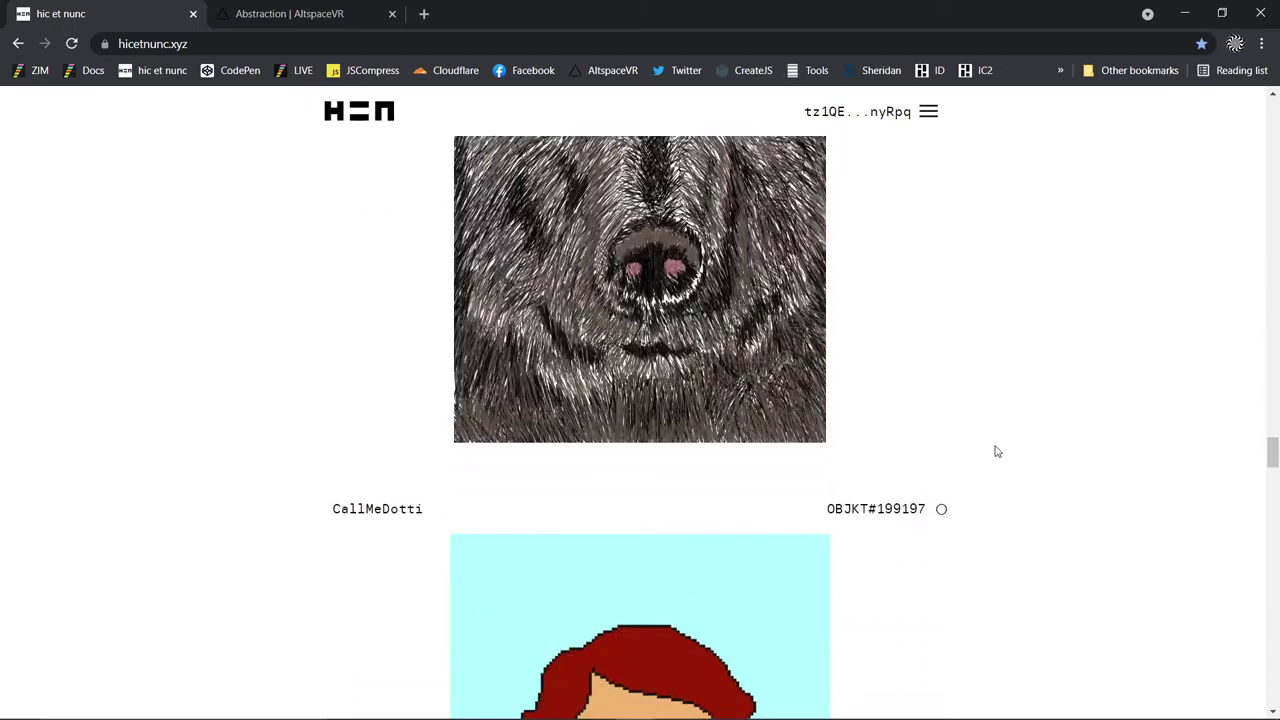
{"action": "scroll", "coordinate": [965, 451], "scroll_direction": "down", "scroll_amount": 10}
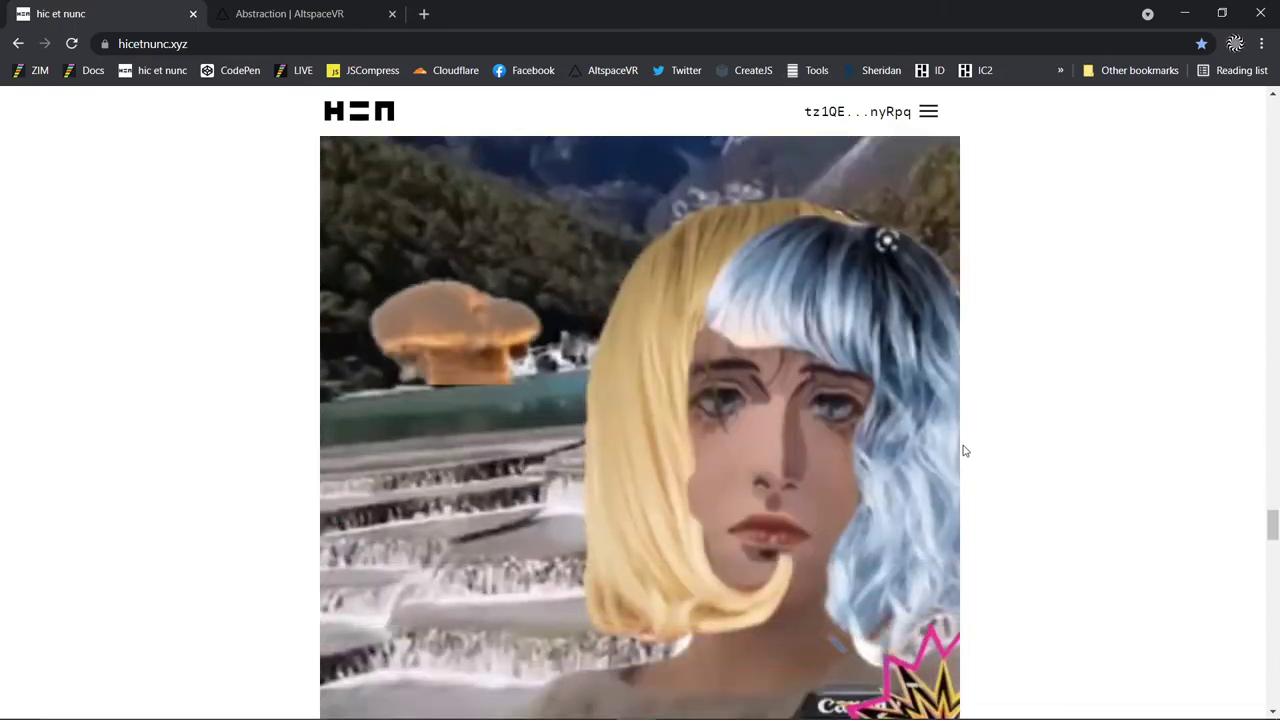
{"action": "scroll", "coordinate": [1039, 456], "scroll_direction": "up", "scroll_amount": 20}
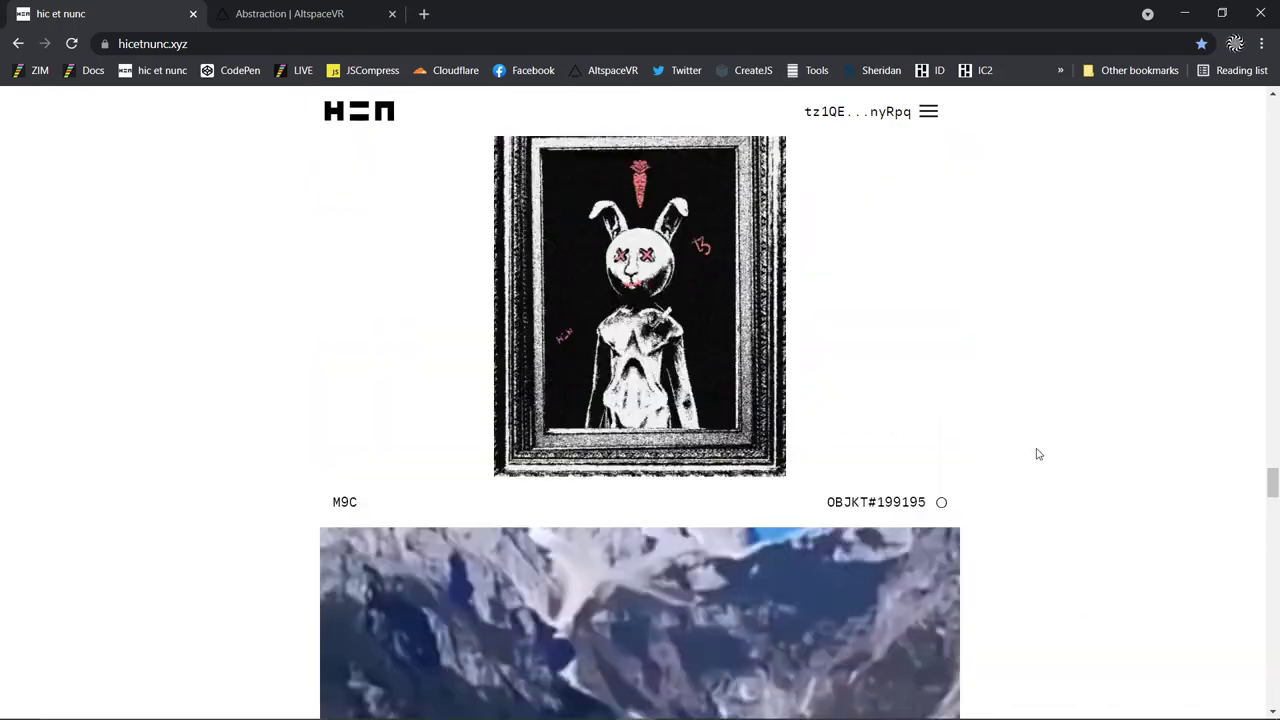
{"action": "scroll", "coordinate": [1036, 453], "scroll_direction": "down", "scroll_amount": 3}
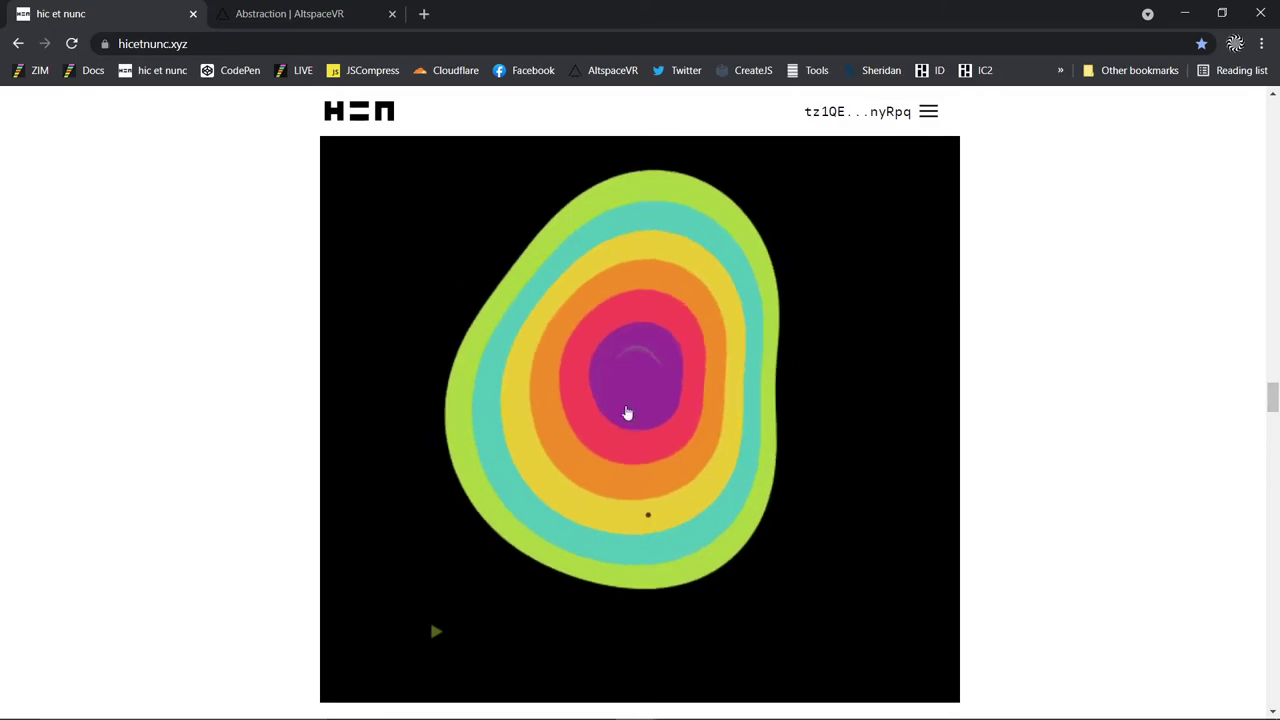
{"action": "scroll", "coordinate": [808, 351], "scroll_direction": "up", "scroll_amount": 2}
{"action": "scroll", "coordinate": [640, 347], "scroll_direction": "down", "scroll_amount": 1}
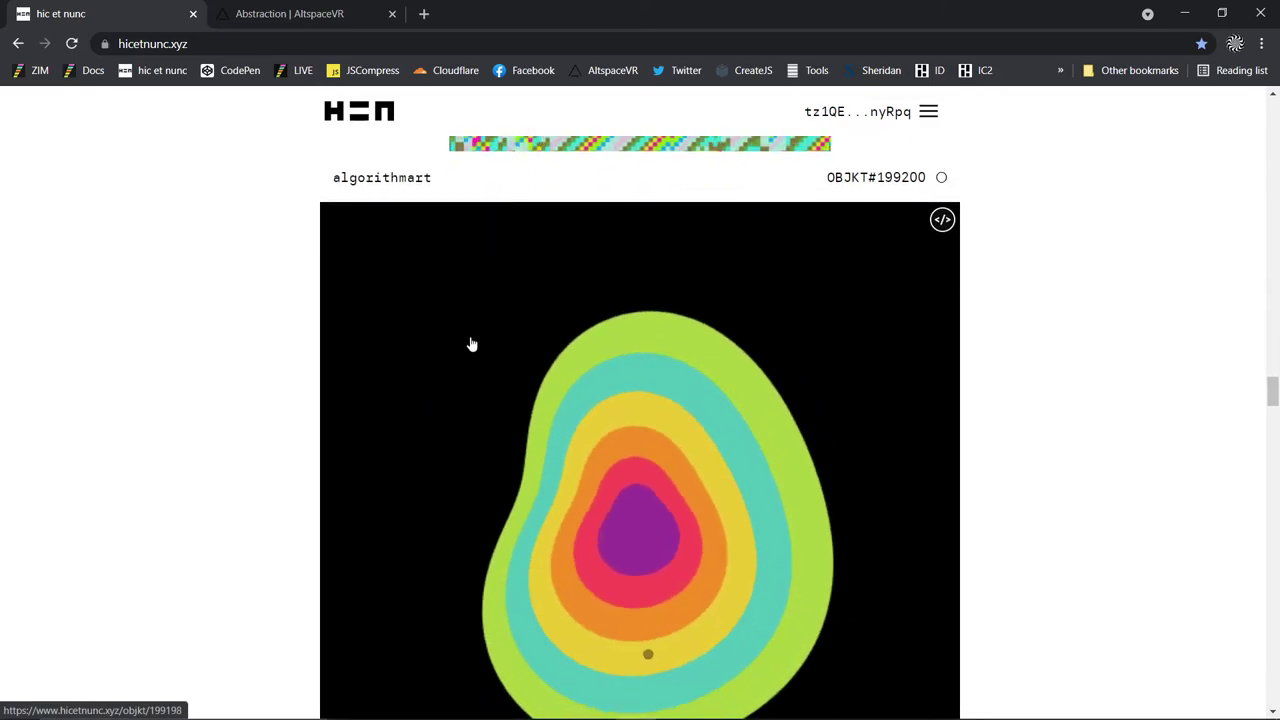
- Open the Autobahn Whisper page, read its description, tags and mimetype, then return to the artwork
{"action": "left_click", "coordinate": [471, 343]}
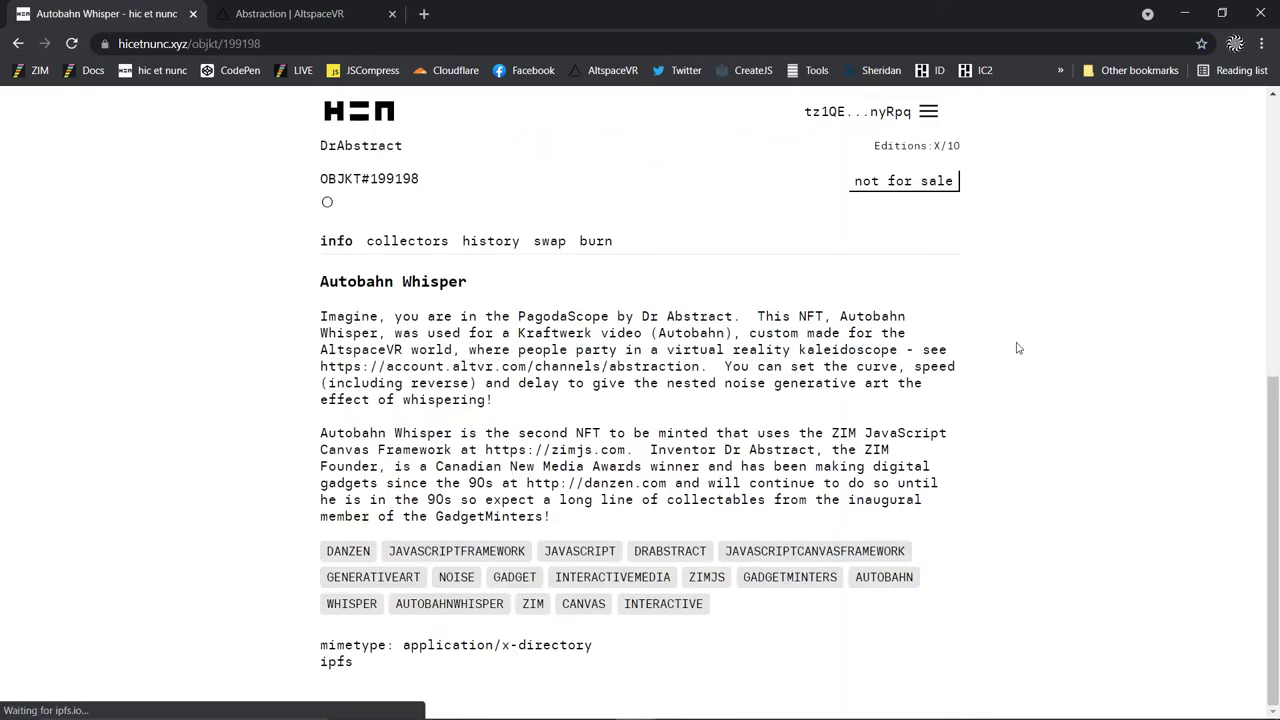
{"action": "scroll", "coordinate": [1022, 344], "scroll_direction": "up", "scroll_amount": 4}
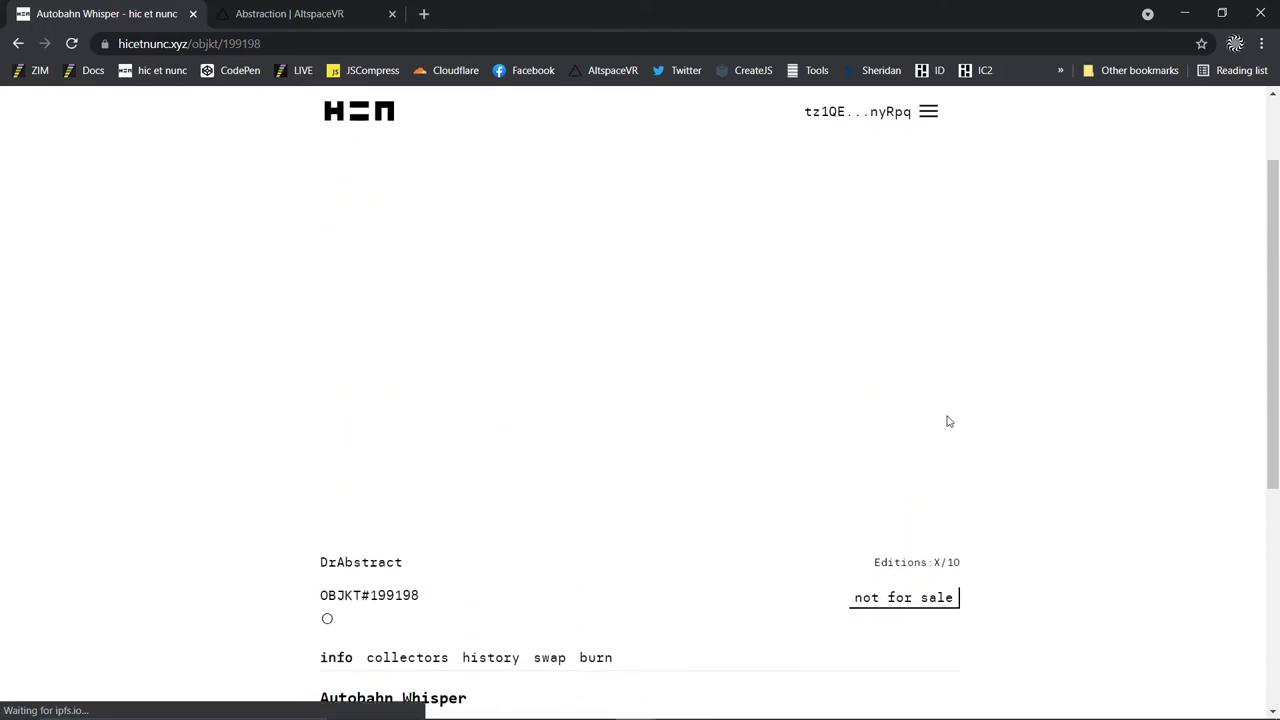
{"action": "scroll", "coordinate": [759, 376], "scroll_direction": "up", "scroll_amount": 1}
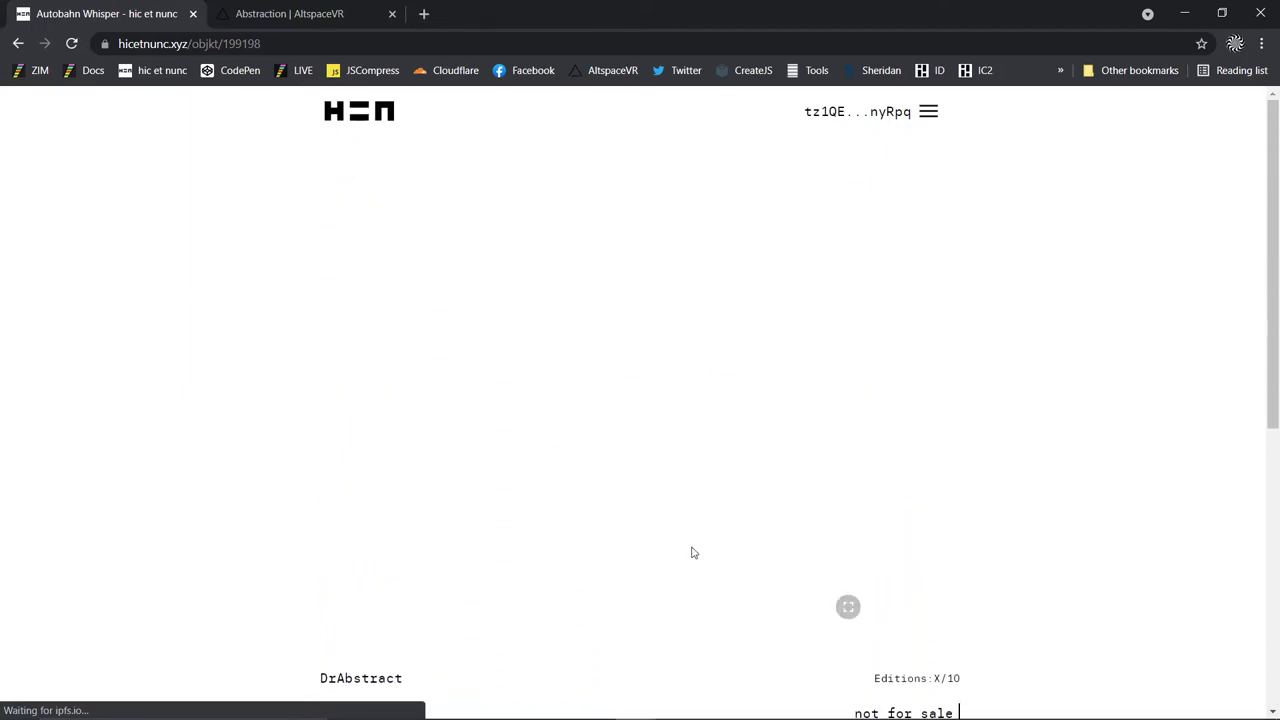
{"action": "scroll", "coordinate": [896, 372], "scroll_direction": "down", "scroll_amount": 4}
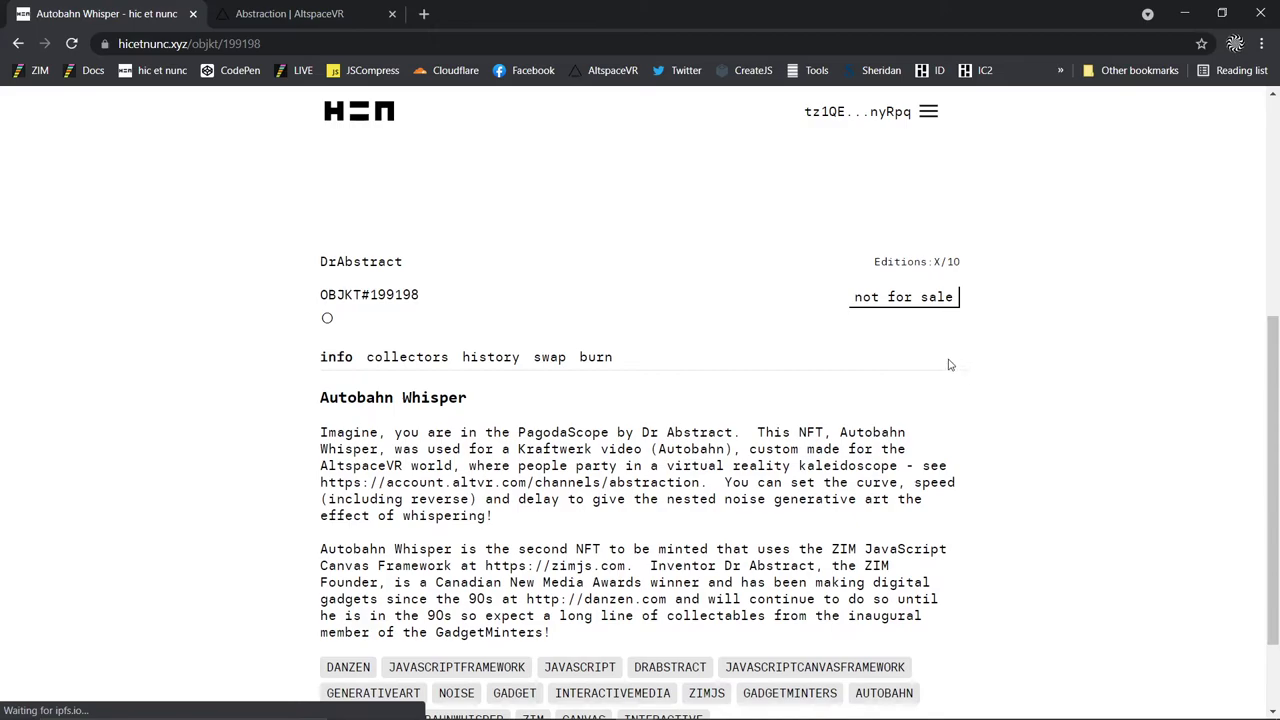
{"action": "scroll", "coordinate": [771, 369], "scroll_direction": "up", "scroll_amount": 1}
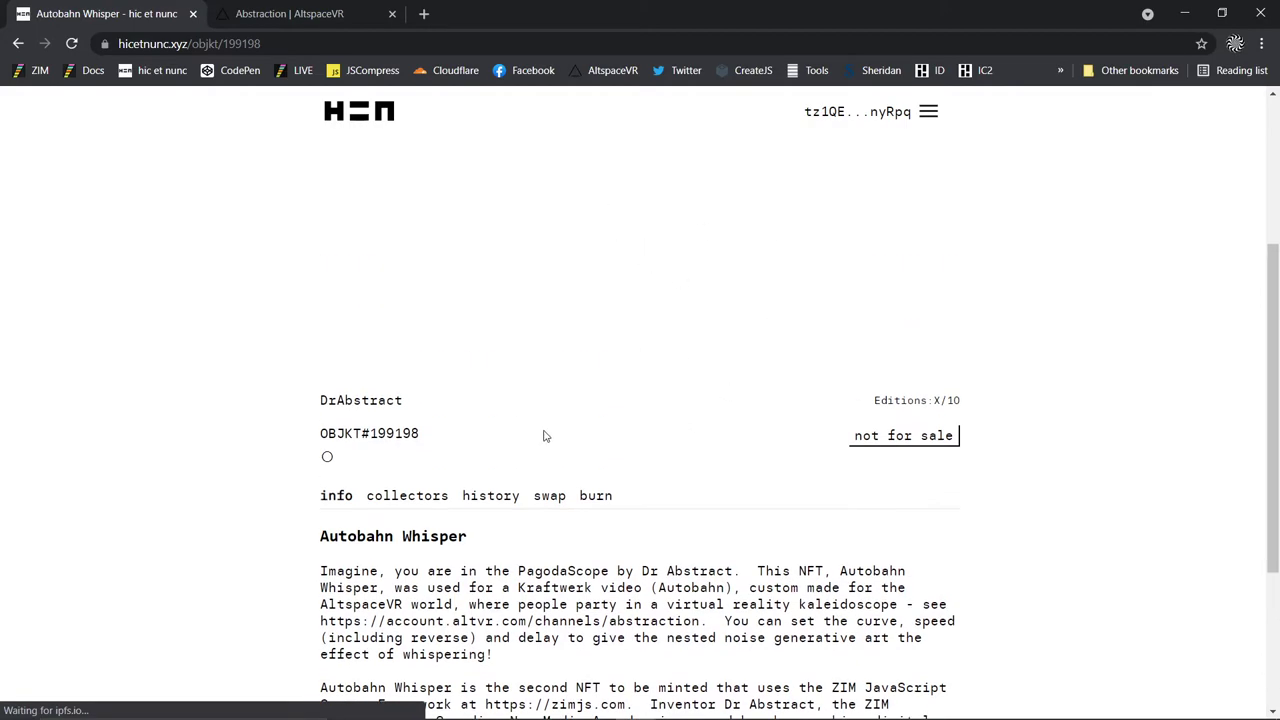
{"action": "scroll", "coordinate": [553, 435], "scroll_direction": "down", "scroll_amount": 2}
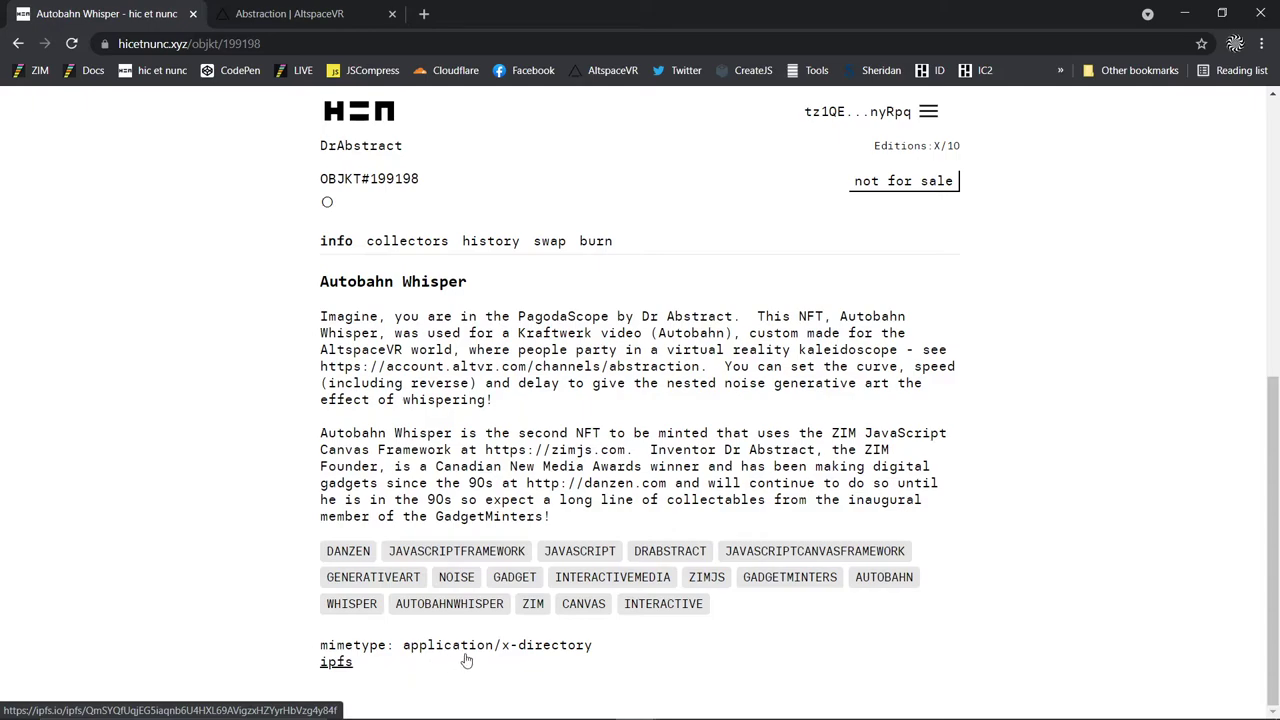
{"action": "scroll", "coordinate": [1167, 544], "scroll_direction": "up", "scroll_amount": 5}
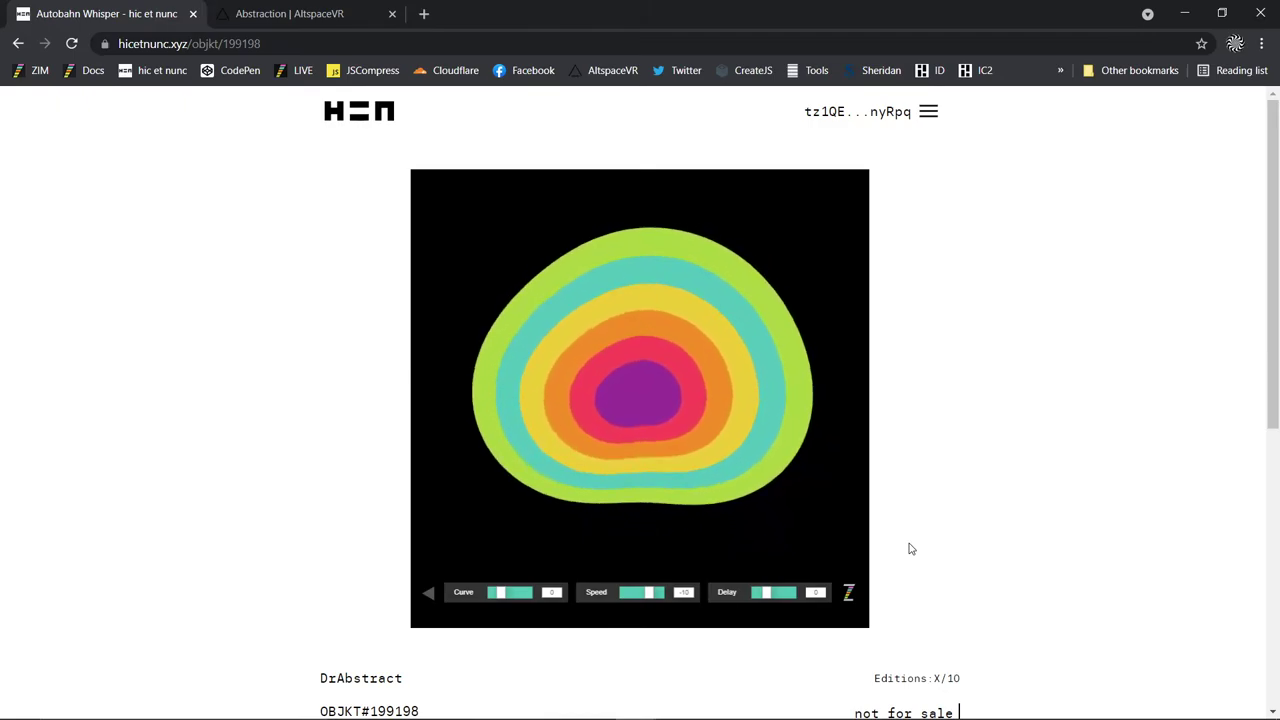
{"action": "mouse_move", "coordinate": [650, 598]}
{"action": "left_mouse_down"}
{"action": "mouse_move", "coordinate": [626, 597]}
{"action": "mouse_move", "coordinate": [669, 597]}
{"action": "mouse_move", "coordinate": [630, 592]}
{"action": "left_mouse_up"}
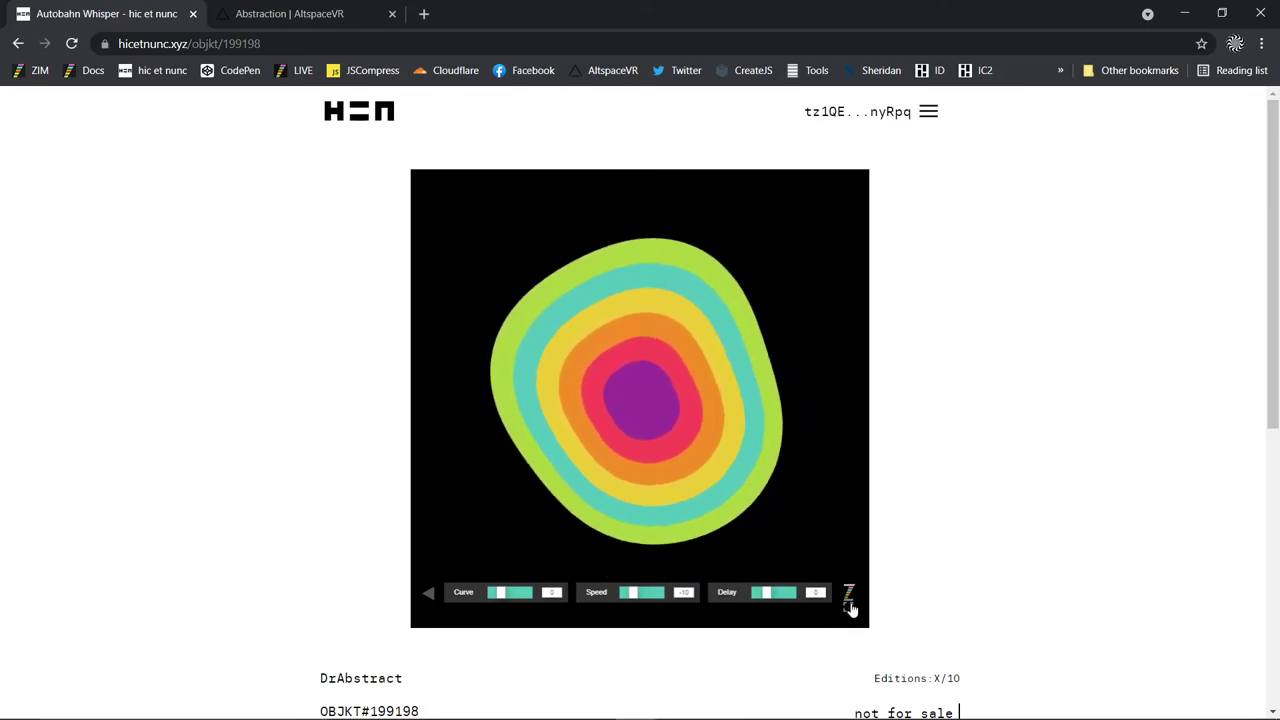
{"action": "mouse_move", "coordinate": [854, 500]}
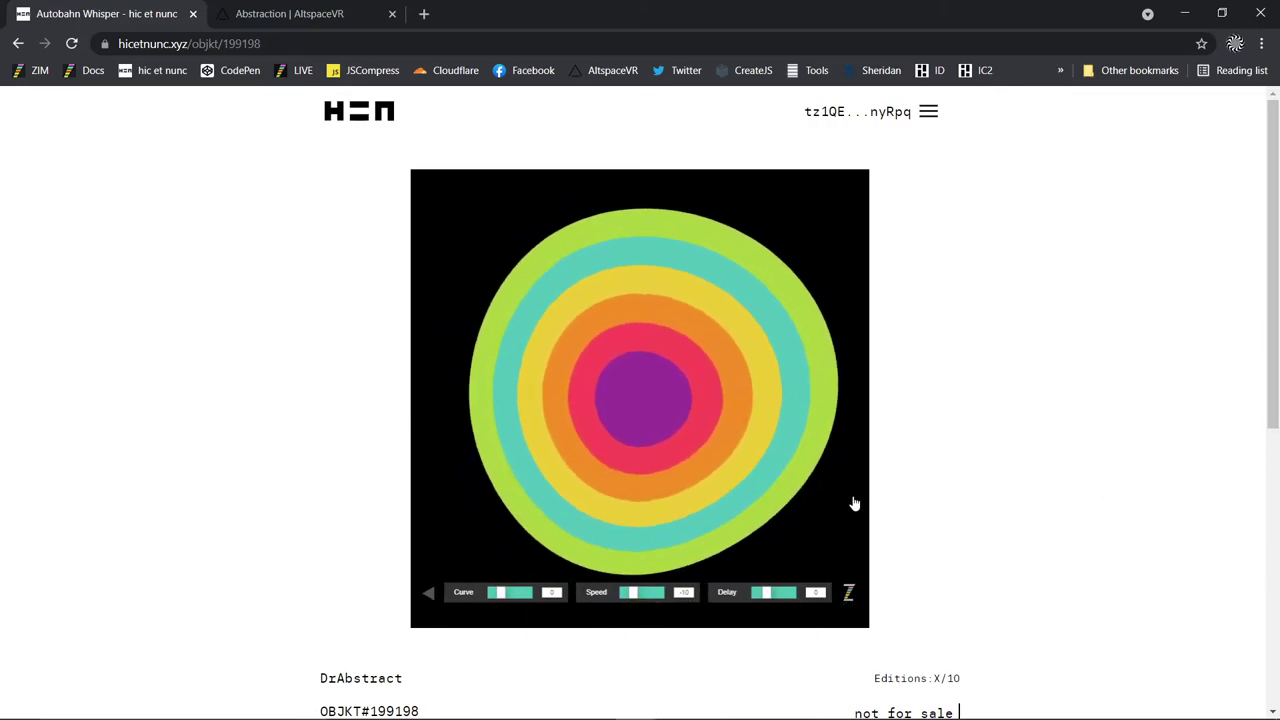
{"action": "left_click", "coordinate": [428, 593]}
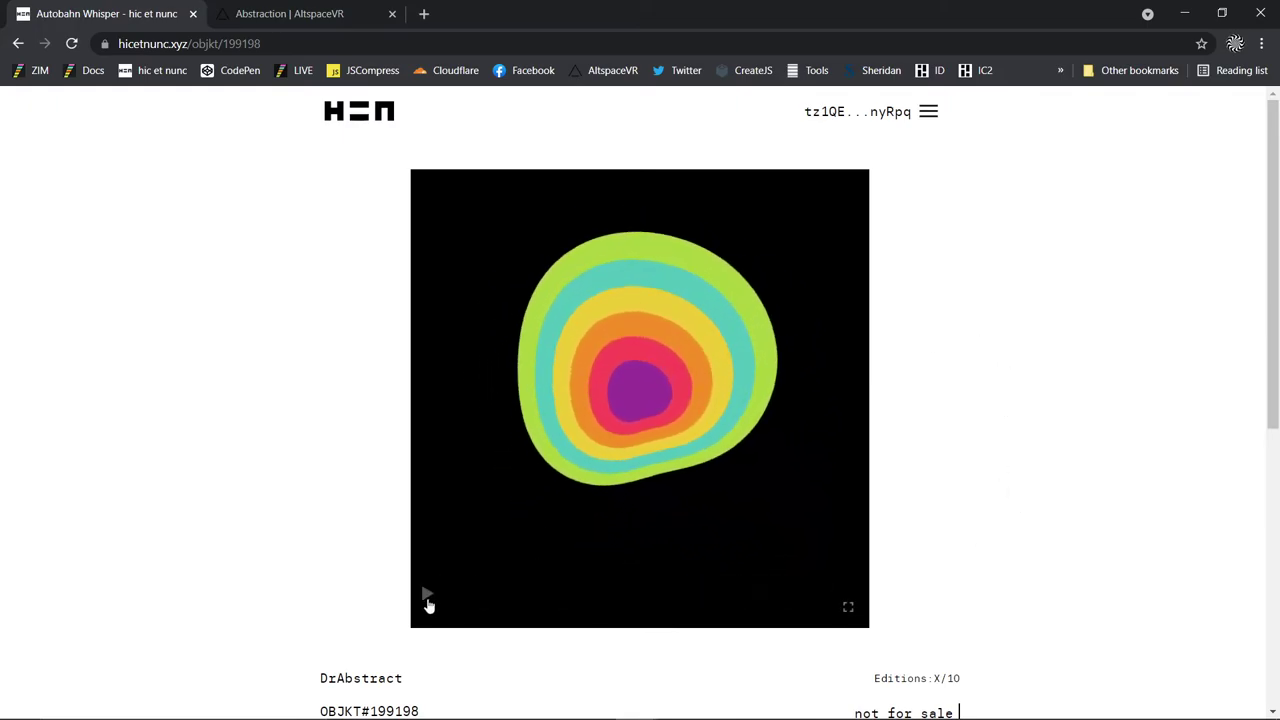
{"action": "left_click", "coordinate": [428, 593]}
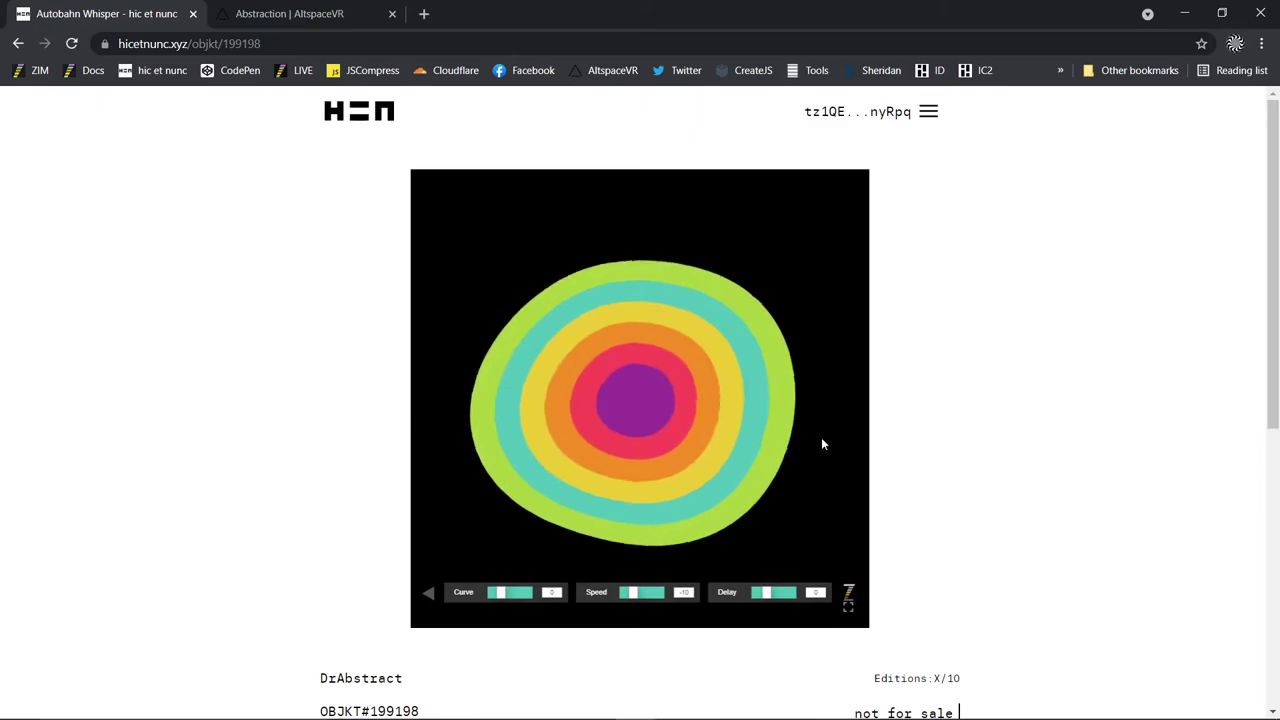
{"action": "left_click", "coordinate": [851, 612]}
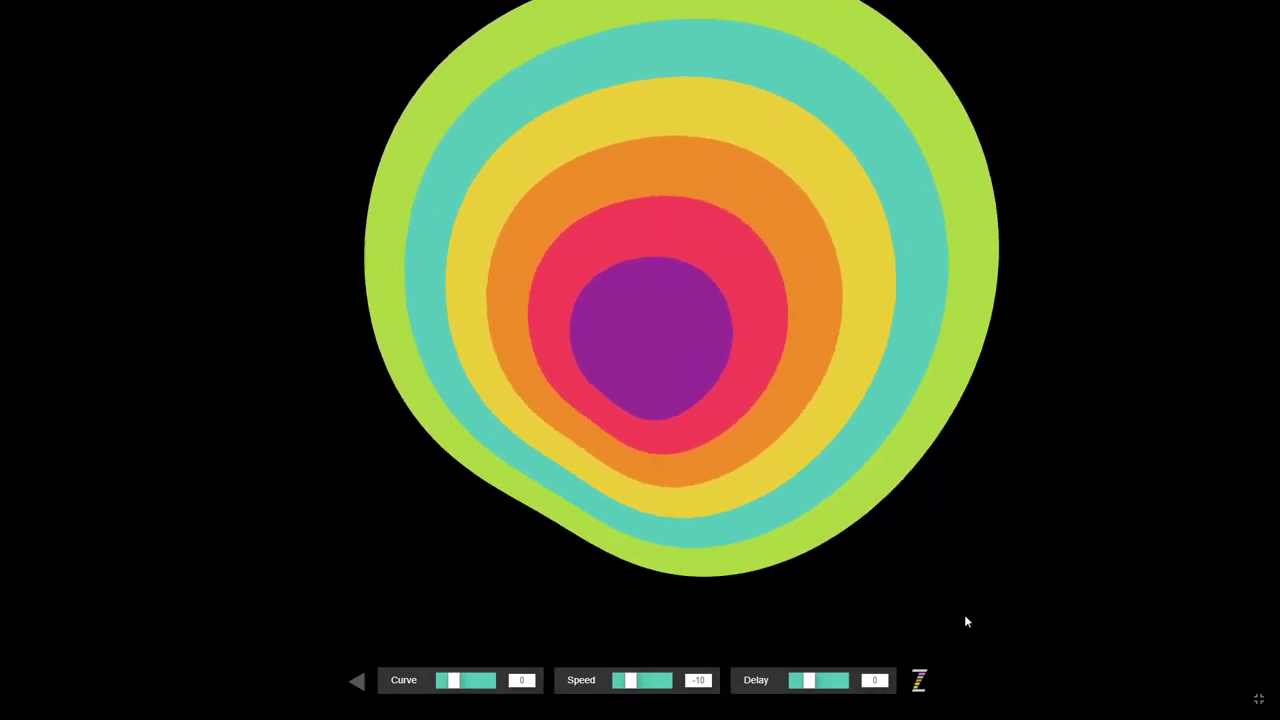
{"action": "left_click", "coordinate": [1258, 704]}
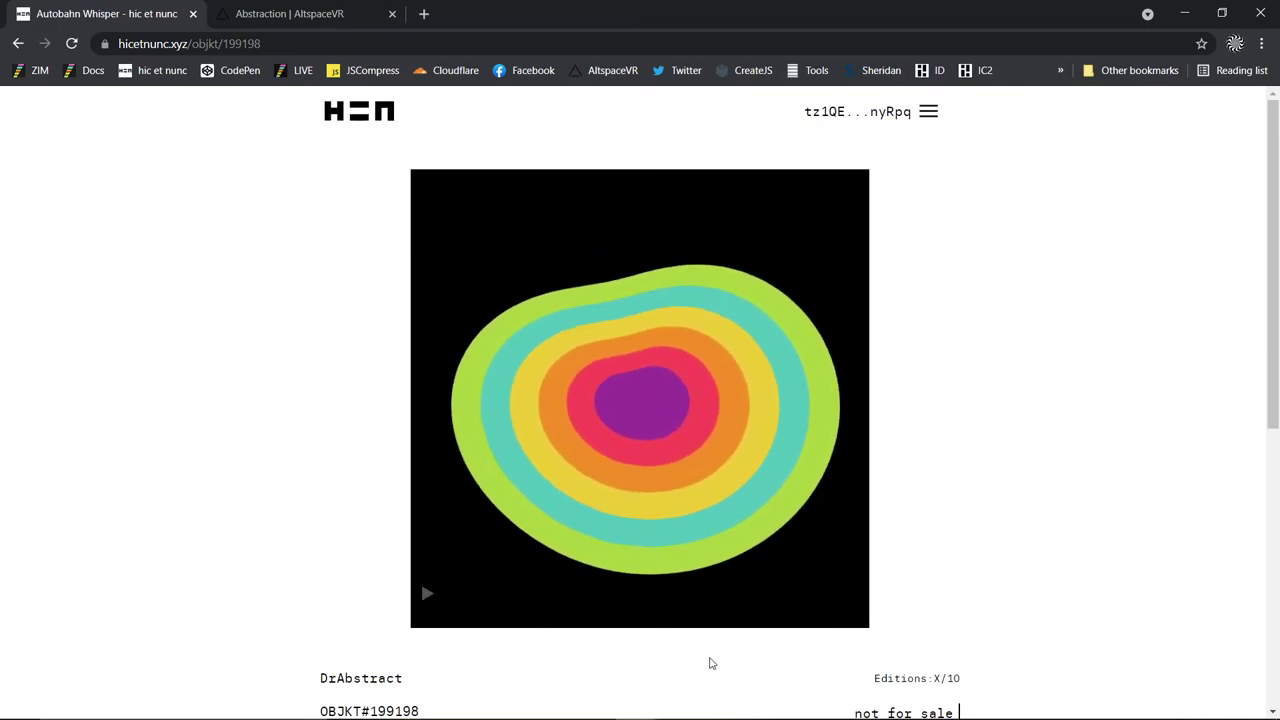
{"action": "scroll", "coordinate": [938, 530], "scroll_direction": "down", "scroll_amount": 5}
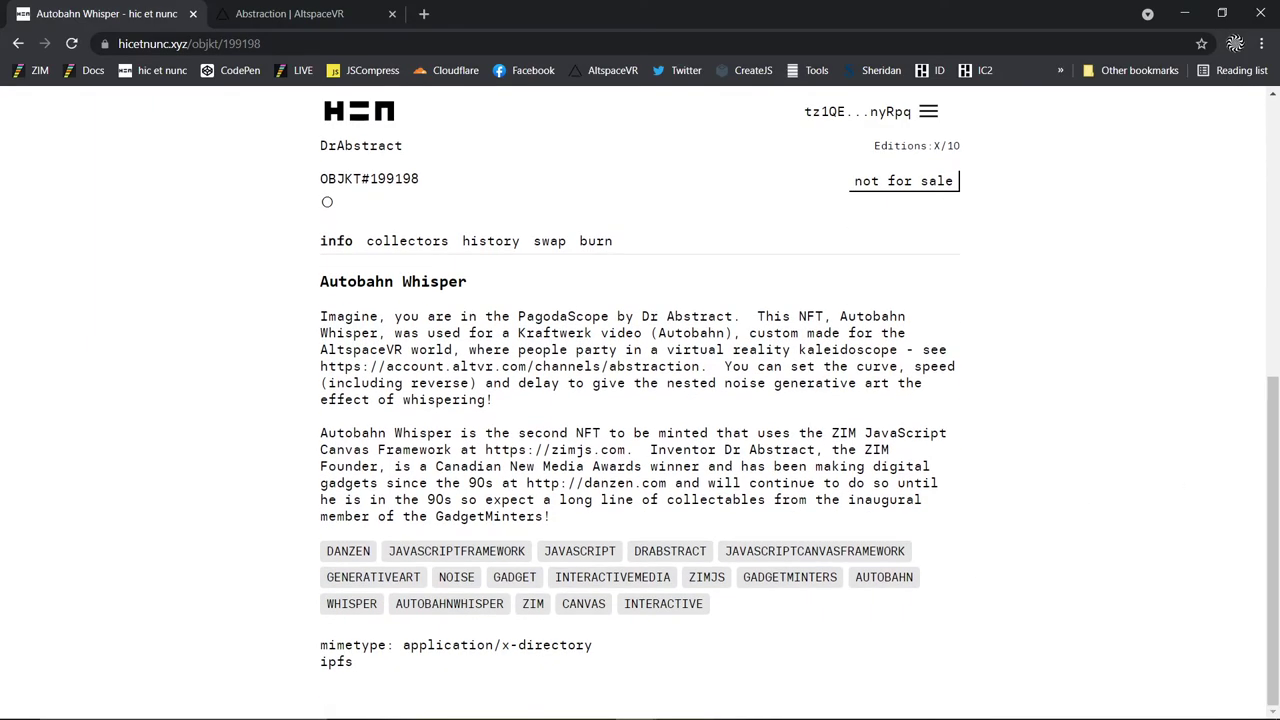
{"action": "scroll", "coordinate": [1008, 420], "scroll_direction": "up", "scroll_amount": 5}
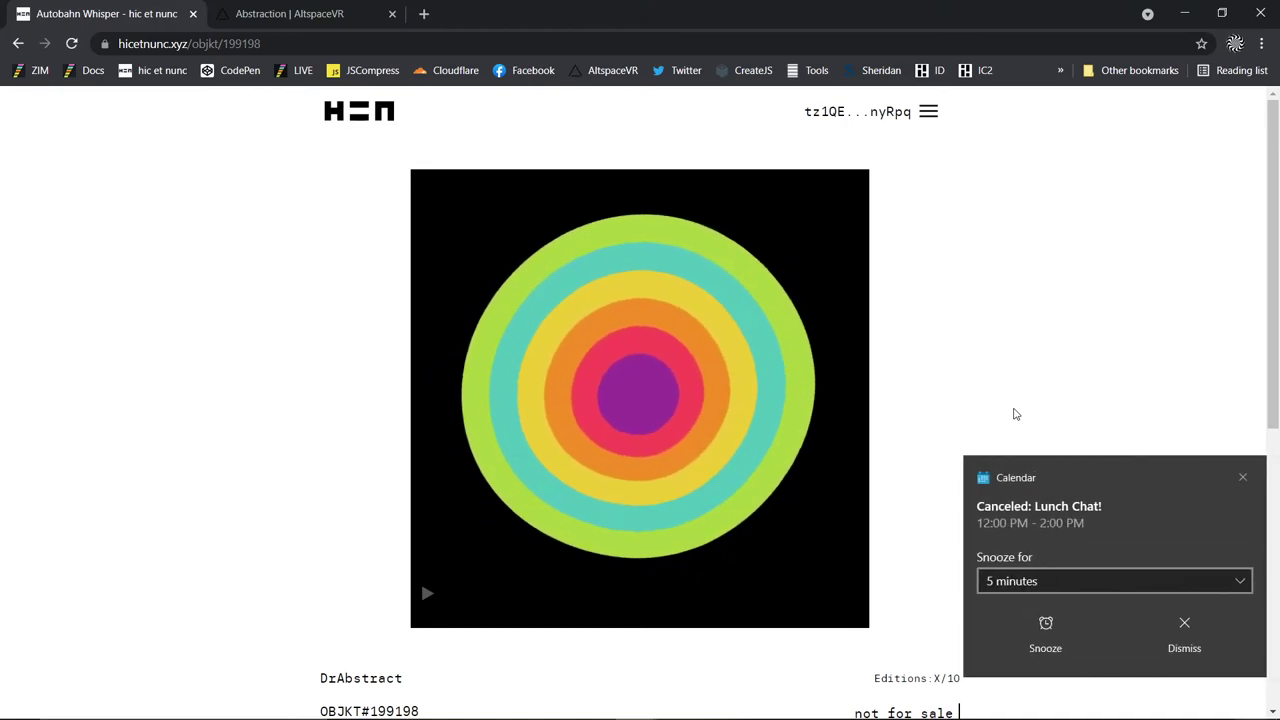
{"action": "left_click", "coordinate": [1244, 479]}
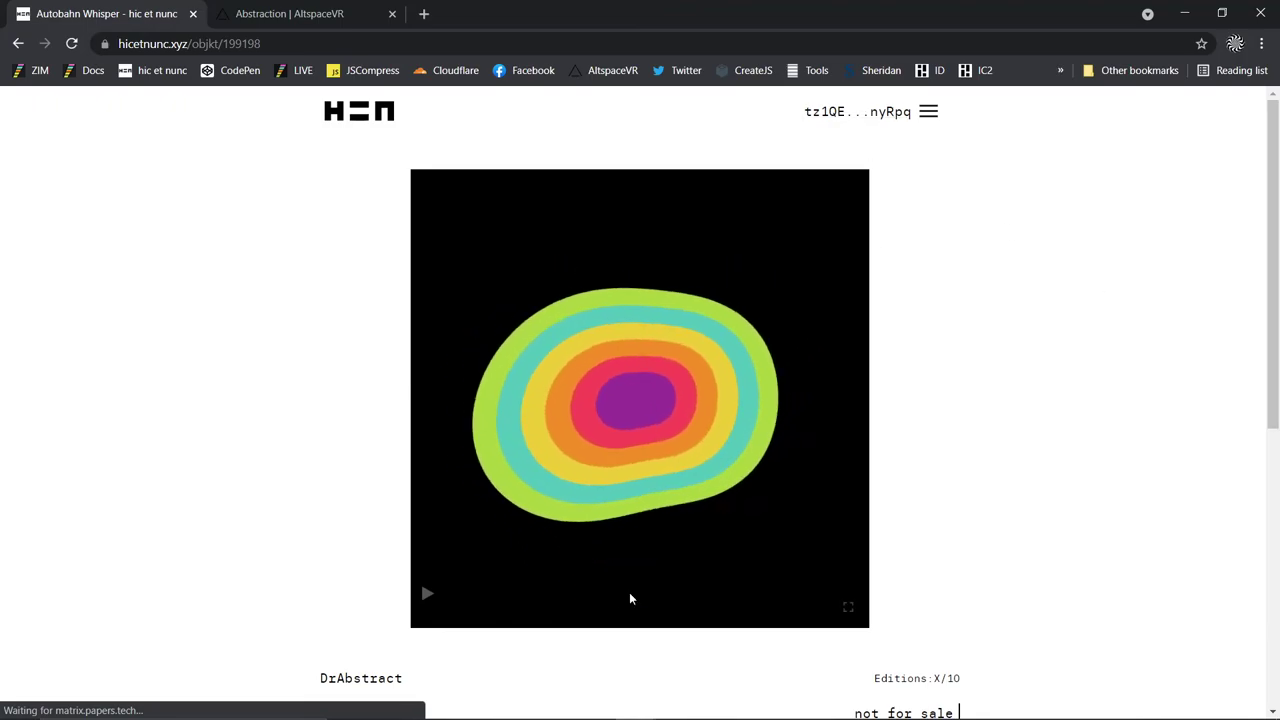
- Bring the Kukai wallet window forward and copy the account's wallet address
{"action": "mouse_move", "coordinate": [610, 712]}
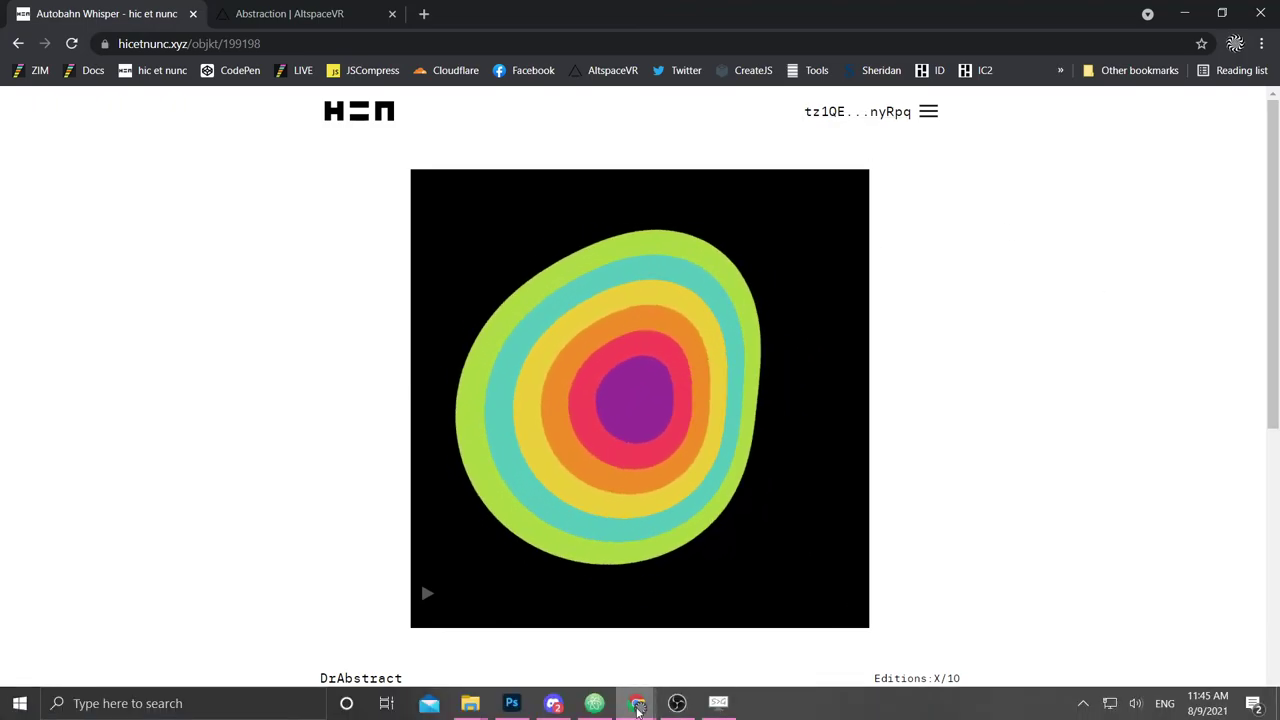
{"action": "left_click", "coordinate": [867, 638]}
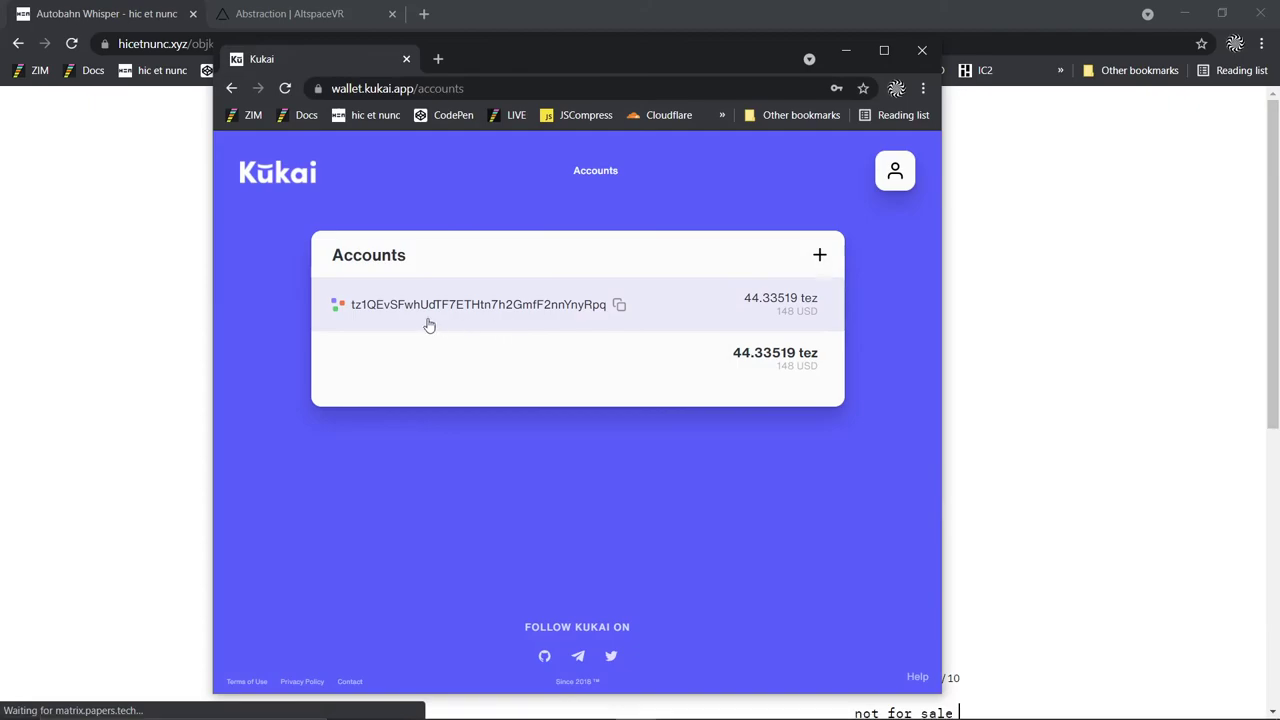
{"action": "left_click", "coordinate": [619, 308]}
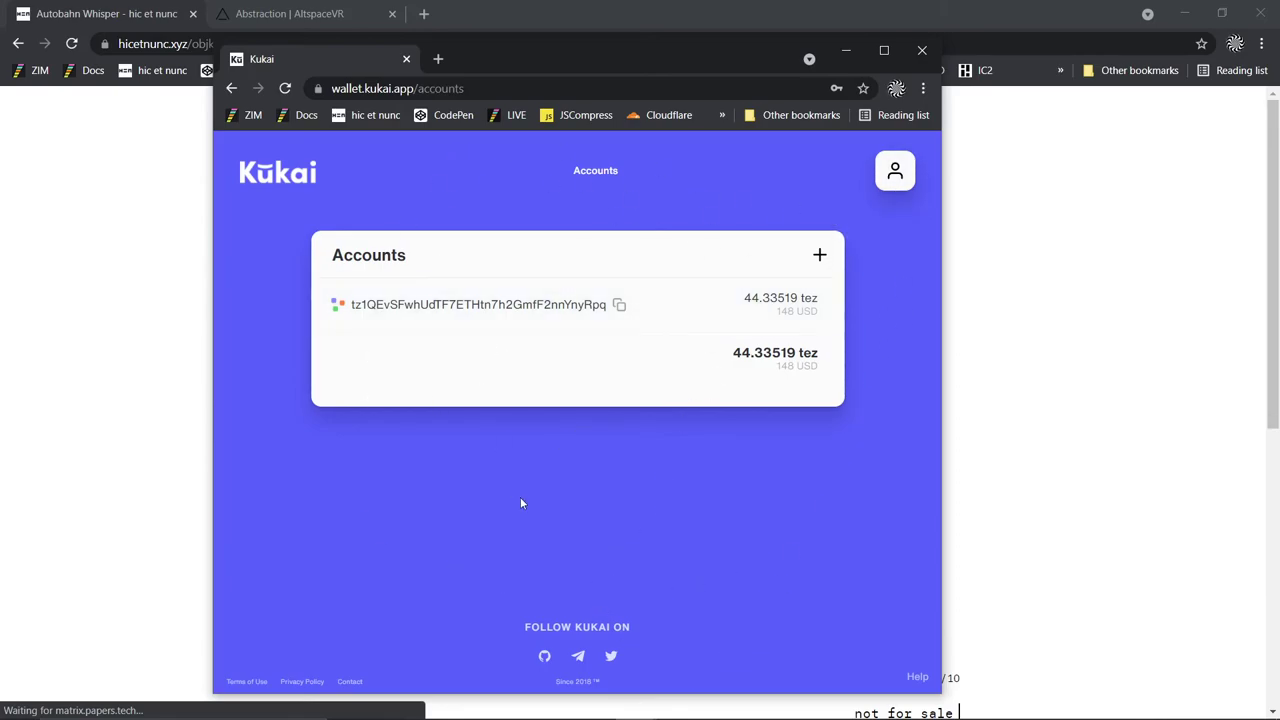
- Go to your own creations via manage assets and open the ZIM NFT, OBJKT#197840
{"action": "left_click", "coordinate": [1128, 300]}
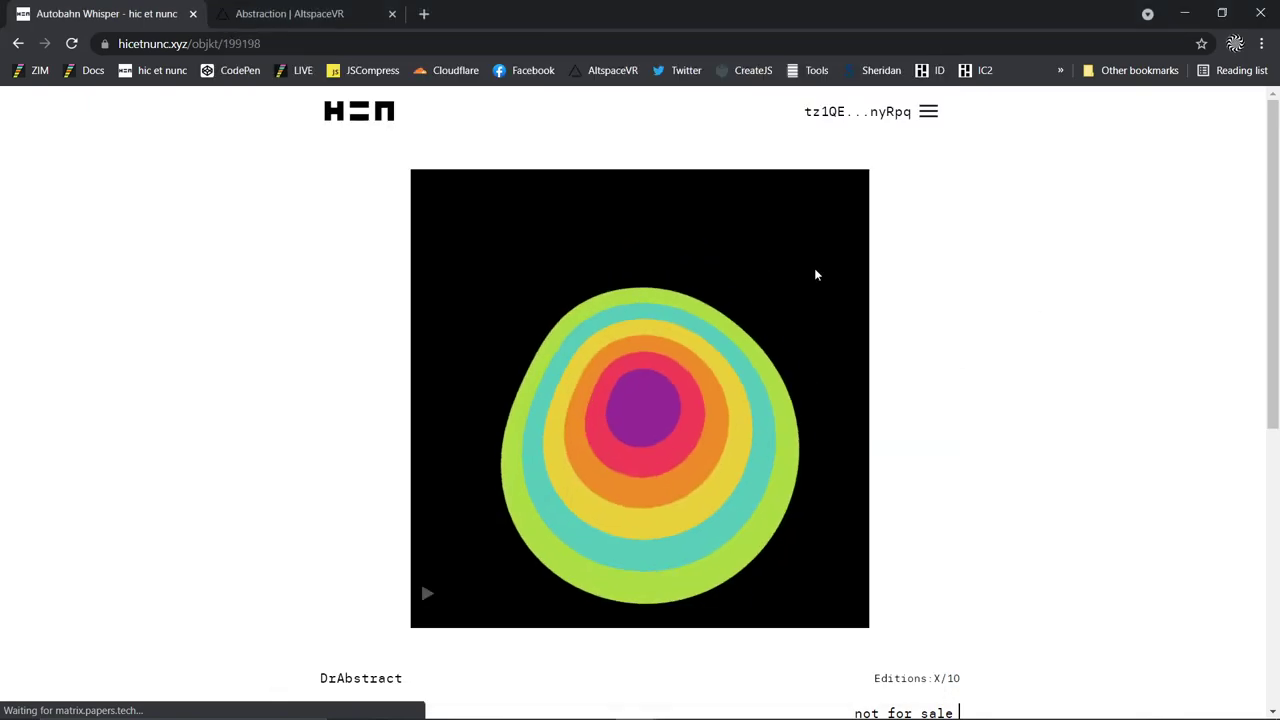
{"action": "left_click", "coordinate": [928, 112]}
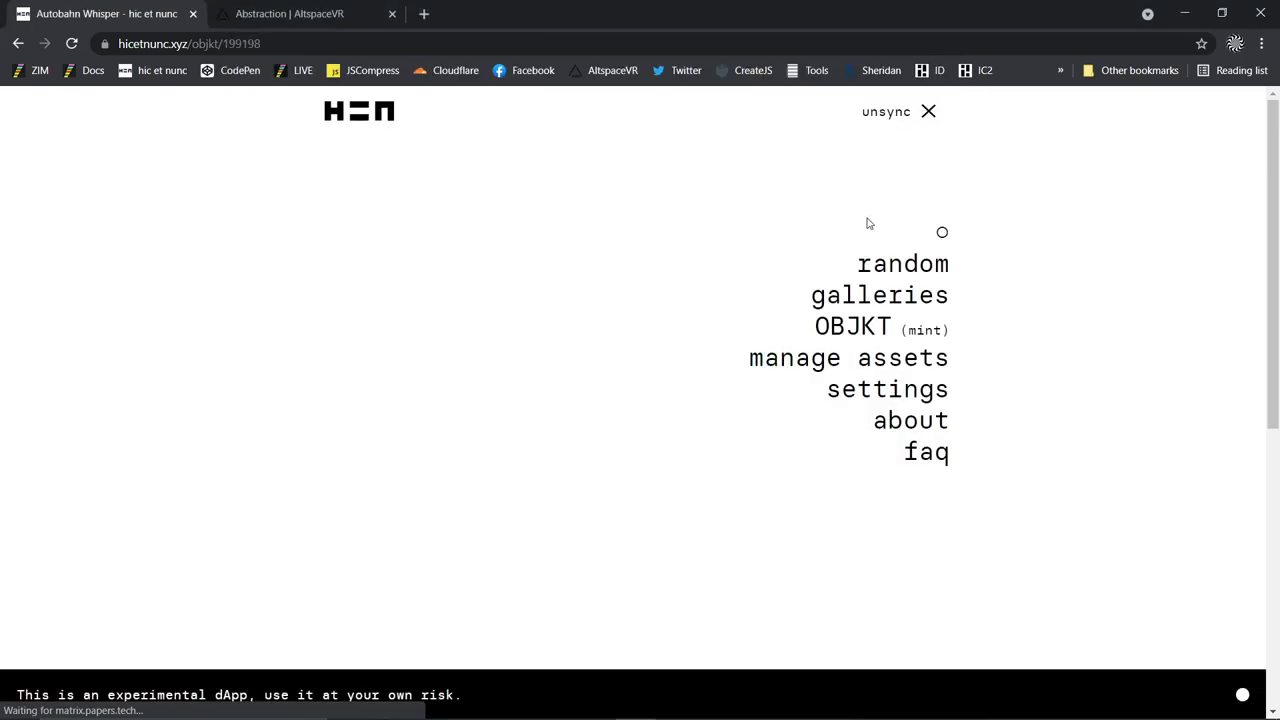
{"action": "left_click", "coordinate": [876, 360]}
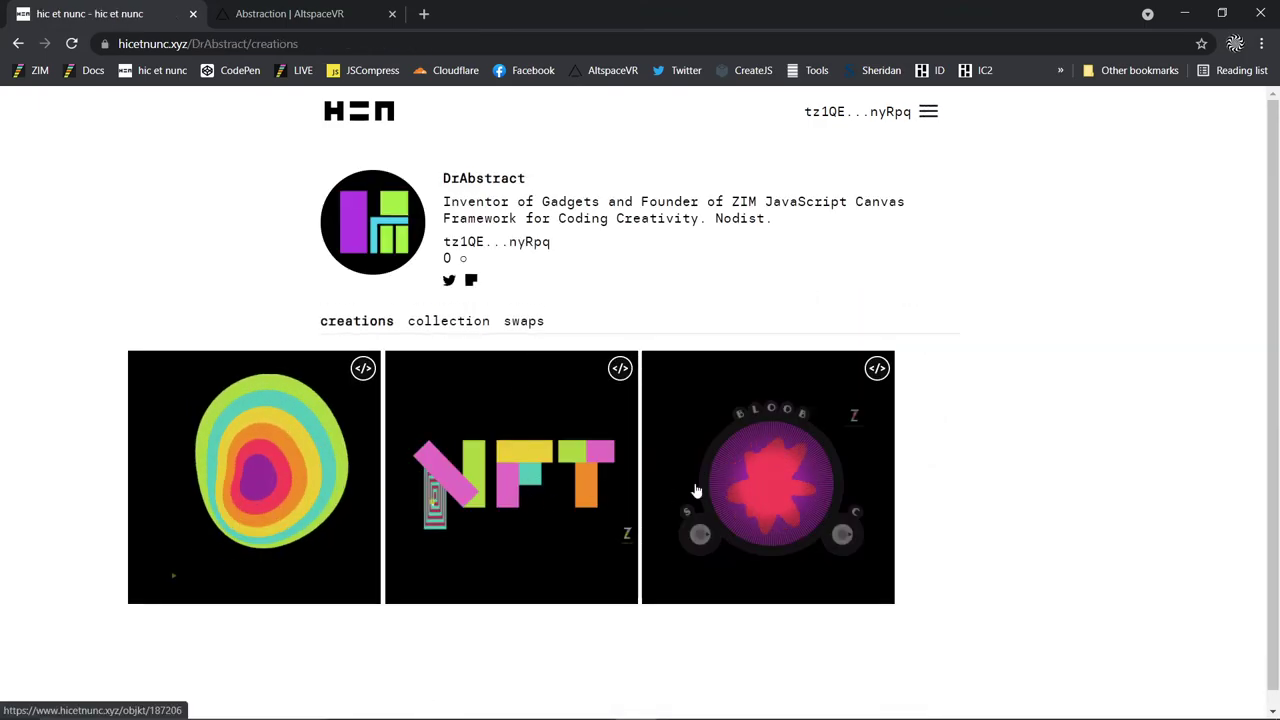
{"action": "left_click", "coordinate": [512, 484]}
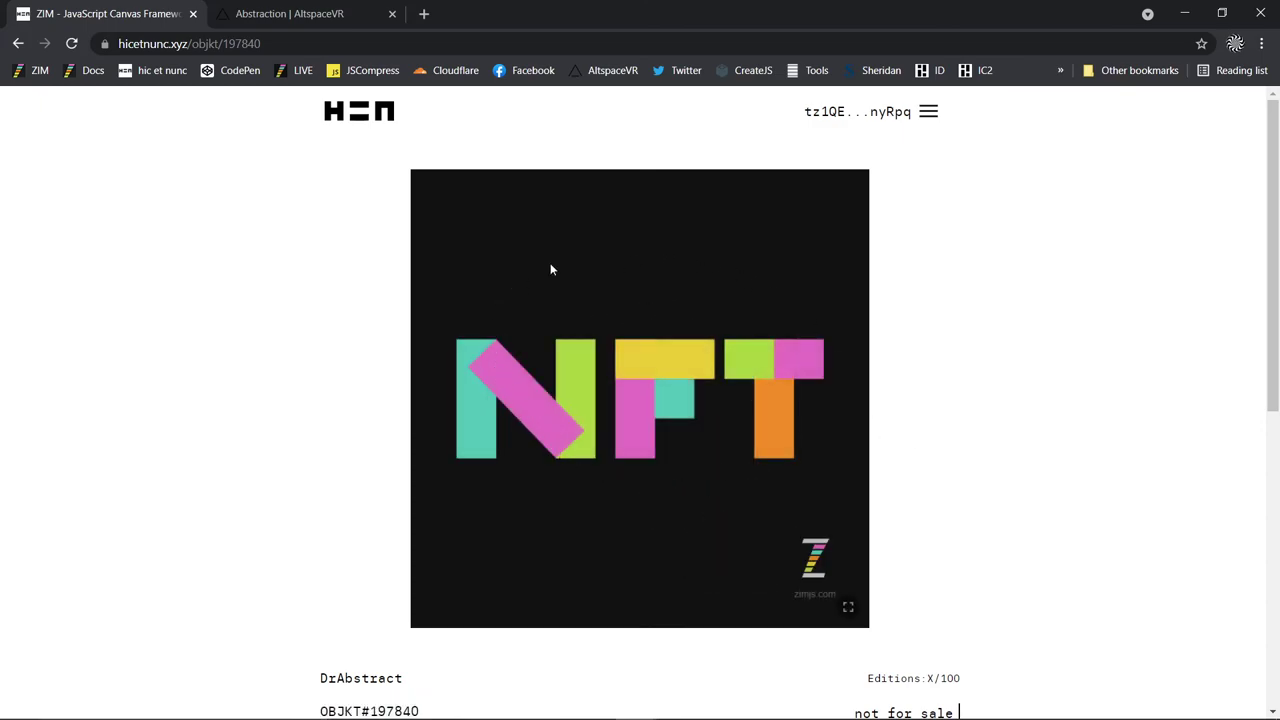
- Drag the N's pink diagonal bar in the artwork to make it striped
{"action": "scroll", "coordinate": [1045, 426], "scroll_direction": "down", "scroll_amount": 1}
{"action": "scroll", "coordinate": [1045, 426], "scroll_direction": "down", "scroll_amount": 3}
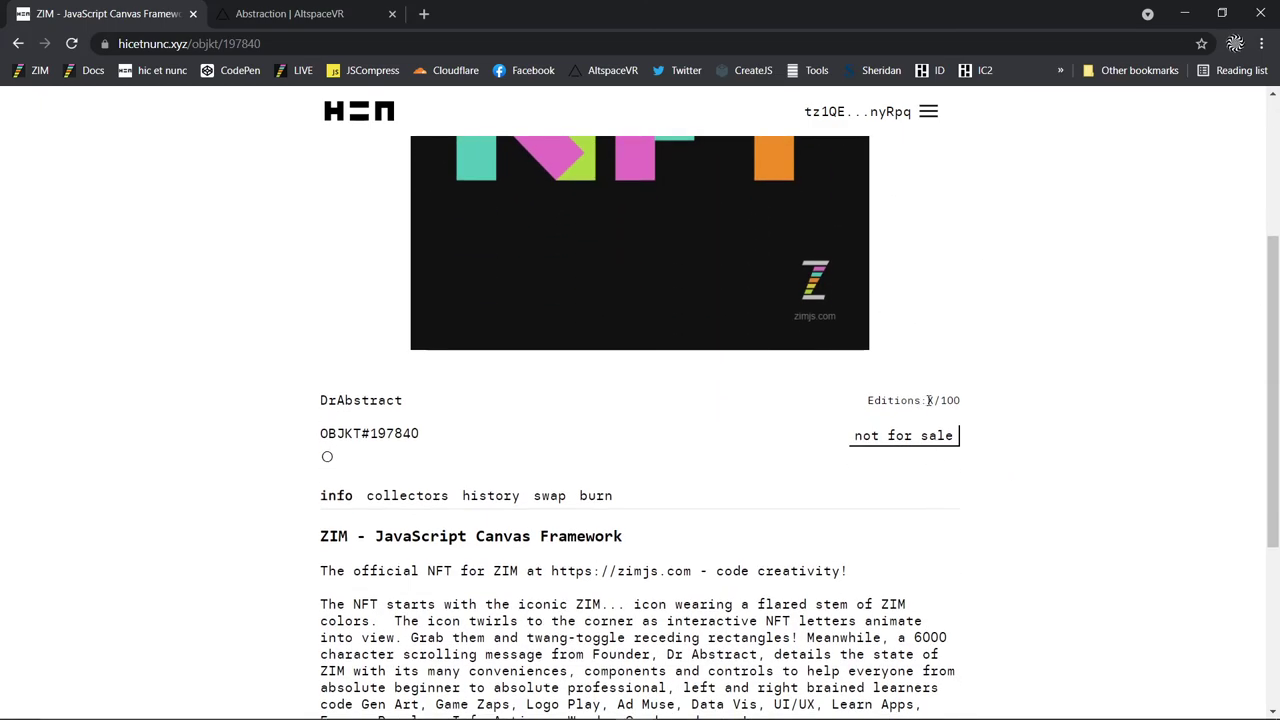
{"action": "scroll", "coordinate": [908, 397], "scroll_direction": "up", "scroll_amount": 3}
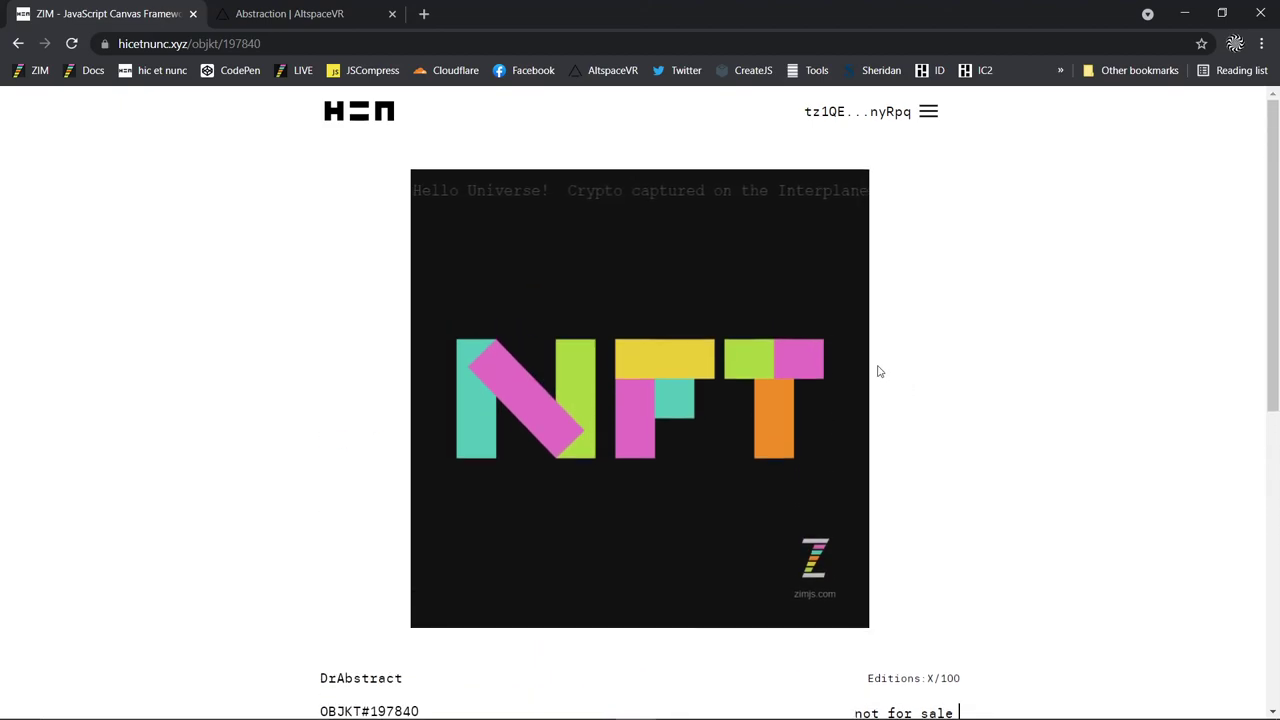
{"action": "left_click_drag", "start_coordinate": [580, 446], "coordinate": [516, 465]}
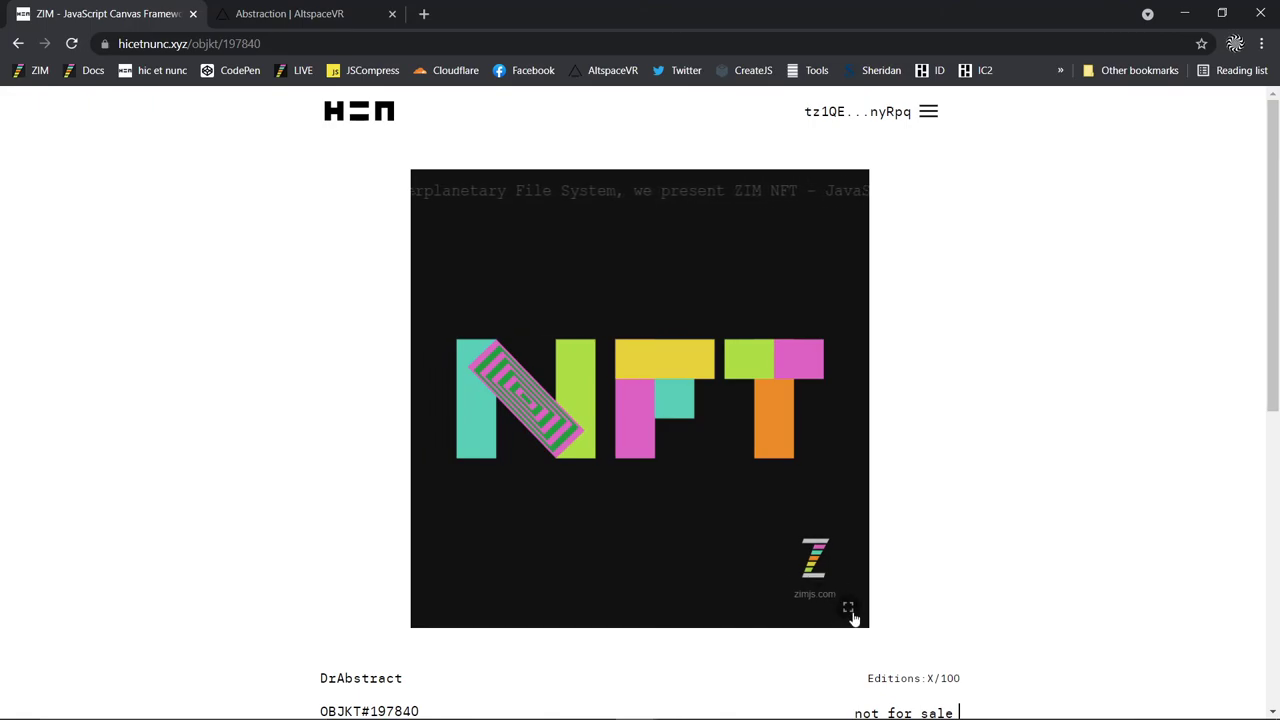
- Expand the ZIM artwork with the striped N to full-screen view
{"action": "left_click", "coordinate": [848, 607]}
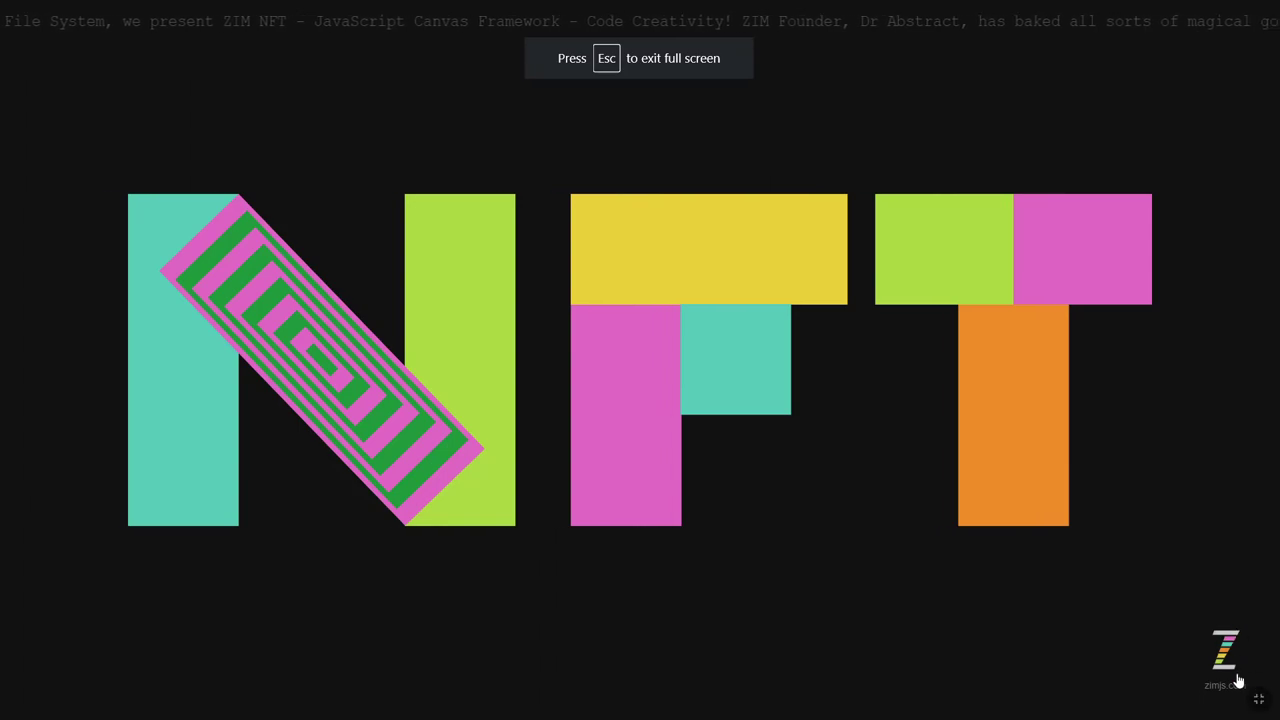